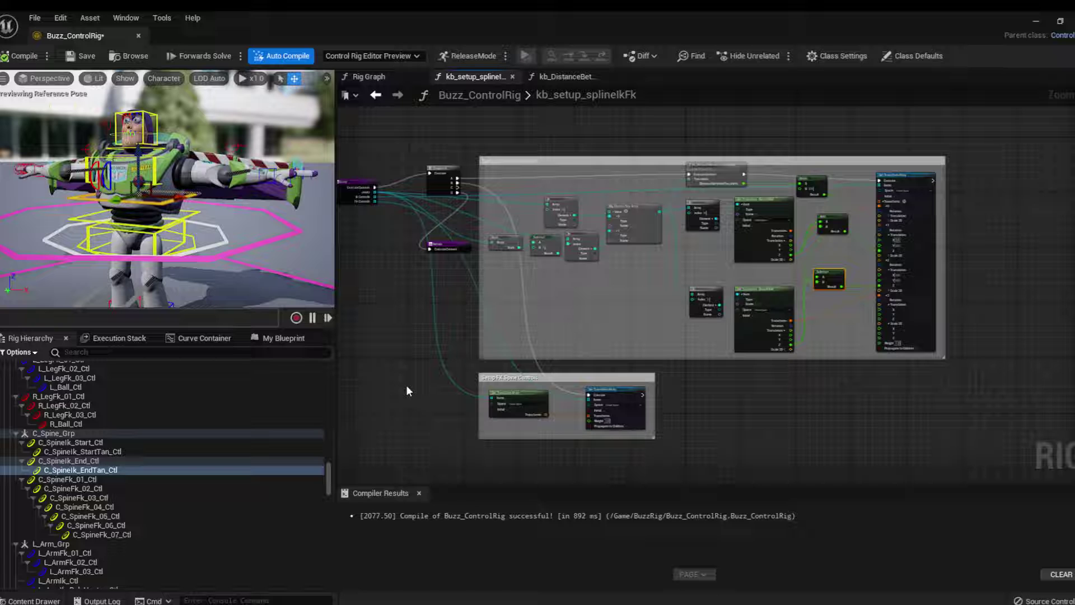
# Select the spine IK start, start tangent, end and end tangent controls in turn in the rig hierarchy to see their placement on the character
pyautogui.click(81, 441)
pyautogui.click(84, 451)
pyautogui.click(101, 461)
pyautogui.click(104, 469)
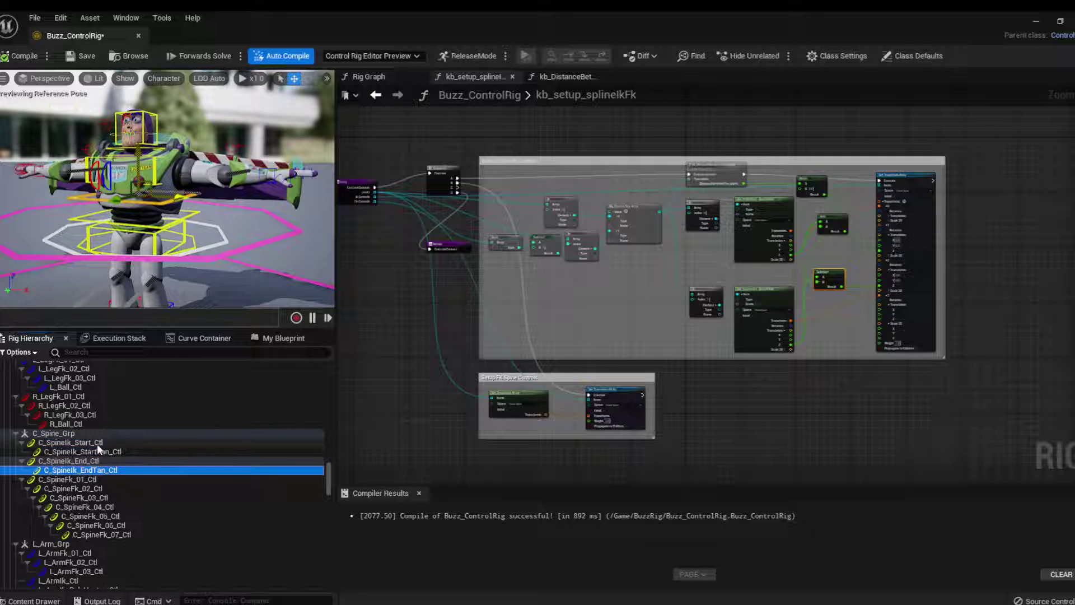
pyautogui.click(96, 442)
pyautogui.click(101, 451)
pyautogui.click(96, 460)
pyautogui.click(92, 470)
pyautogui.click(89, 435)
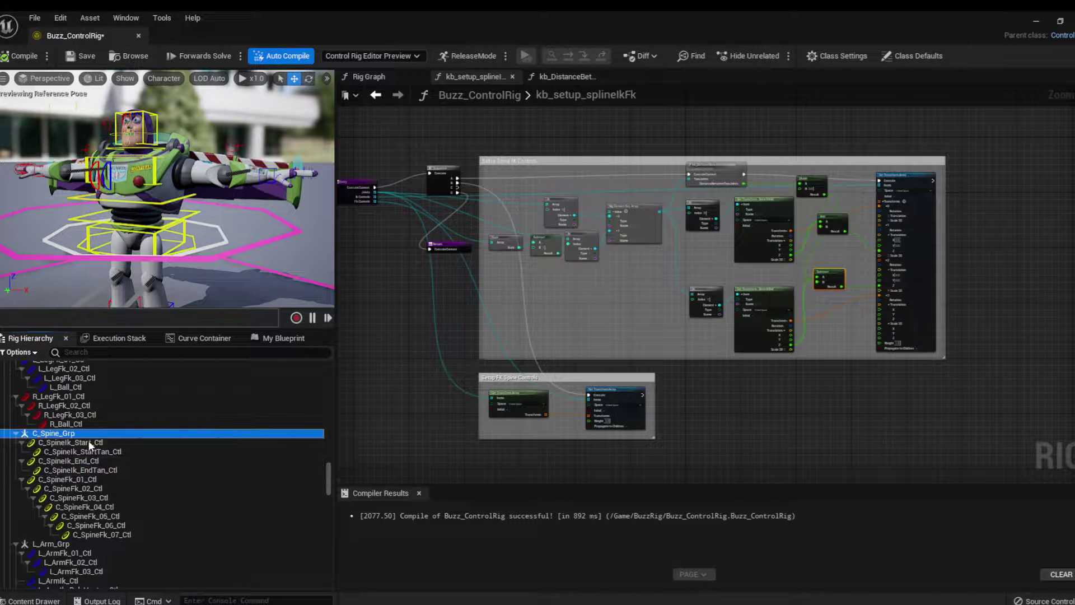
pyautogui.click(97, 442)
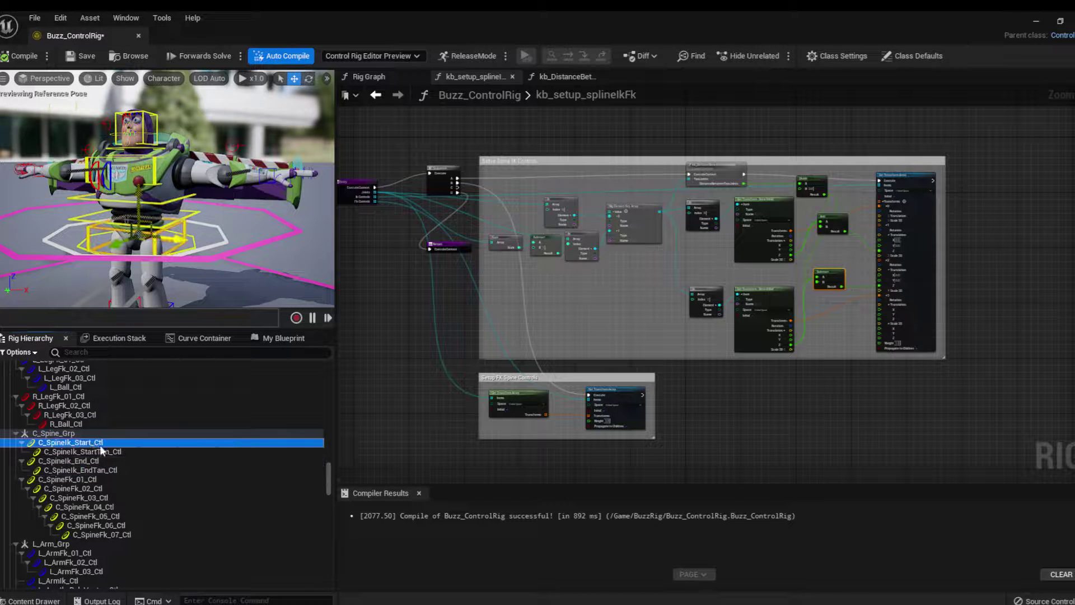
# Select the FK spine controls from C_SpineFk_01_Ctl through C_SpineFk_07_Ctl together, inspect them on the character, and reselect only the first
pyautogui.click(72, 479)
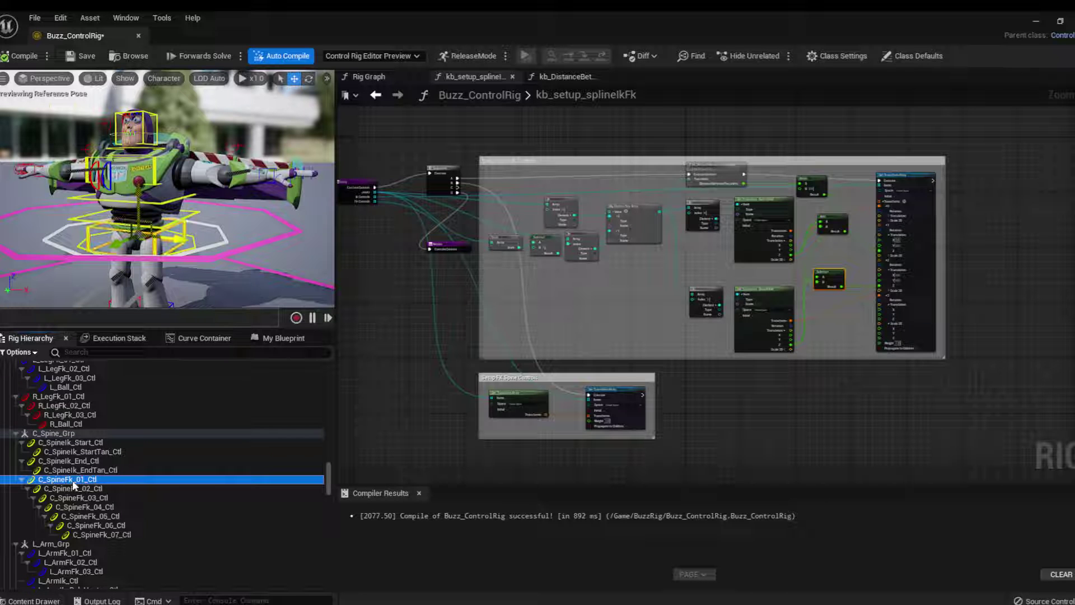
pyautogui.keyDown('shift'); pyautogui.click(119, 535); pyautogui.keyUp('shift')
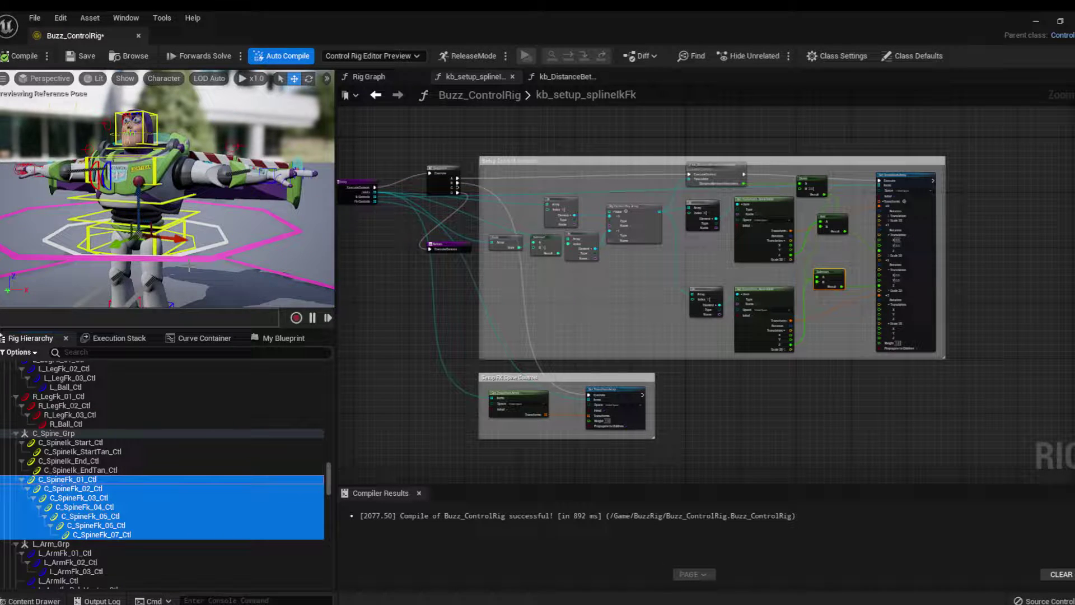
pyautogui.keyDown('alt'); pyautogui.moveTo(92, 261); pyautogui.dragTo(120, 262); pyautogui.keyUp('alt')
pyautogui.click(75, 480)
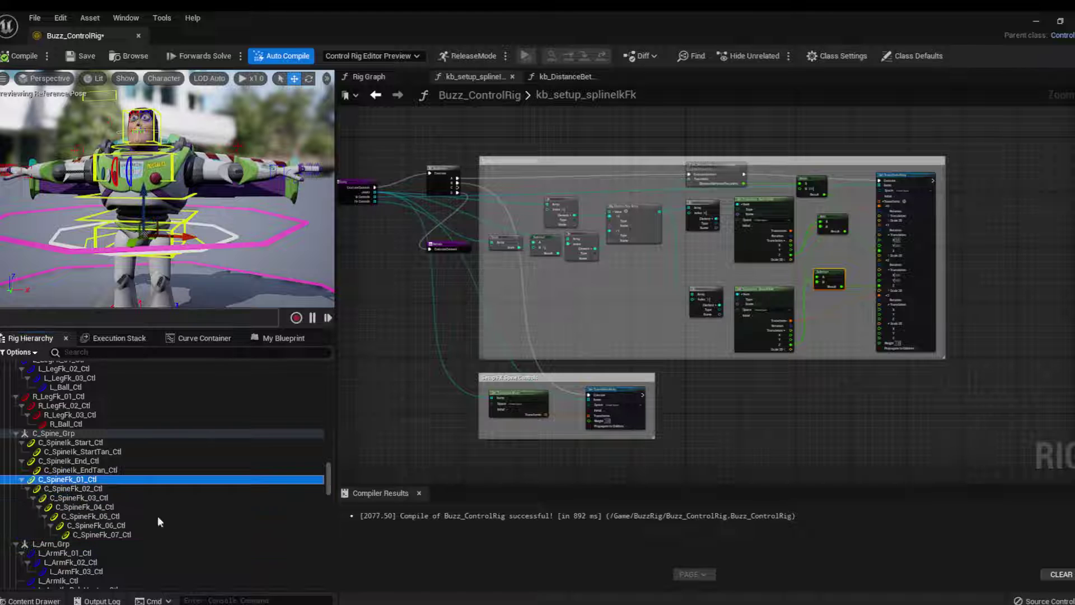
# Examine the Setup FK Spine Controls node group in the kb_setup_splineIkFk function graph
pyautogui.scroll(2, 610, 392)
pyautogui.scroll(2, 610, 392)
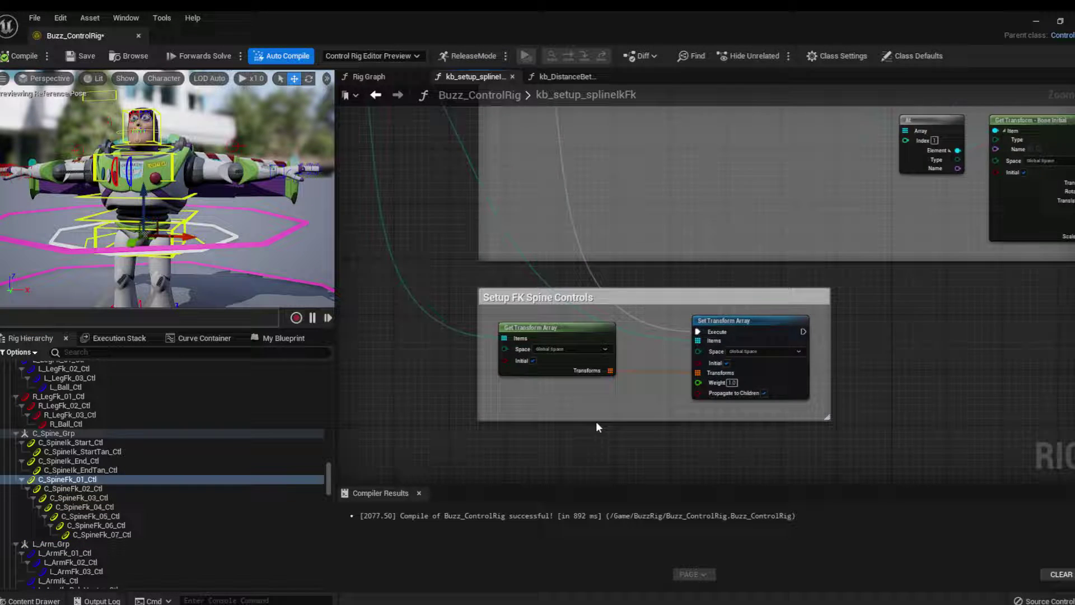
pyautogui.scroll(1, 595, 421)
pyautogui.scroll(-3, 595, 421)
pyautogui.scroll(-2, 428, 352)
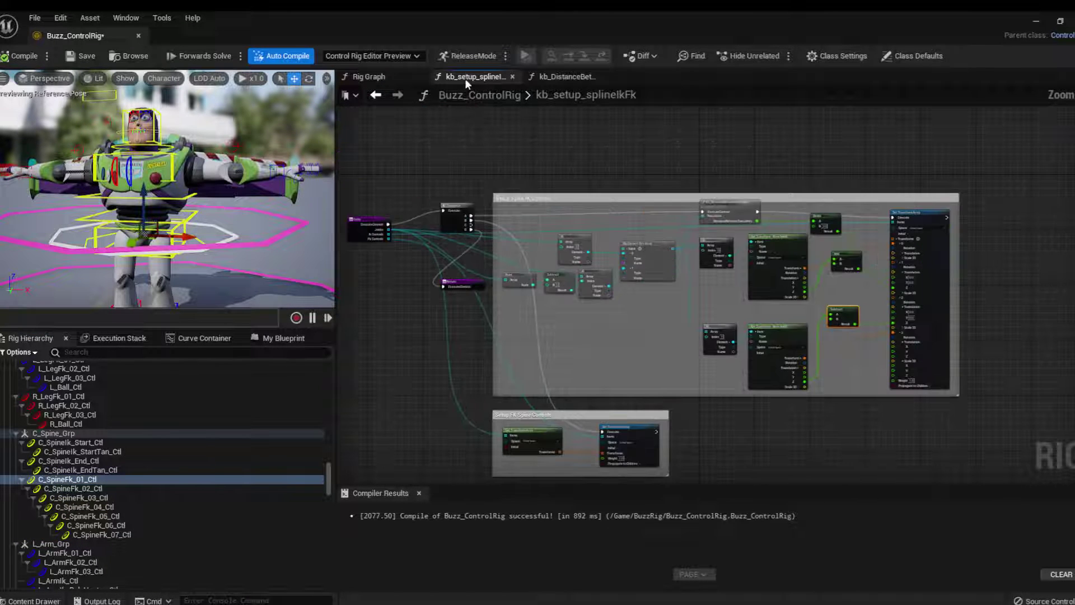
# In the main Rig Graph, examine the Spine setup's kb_setup_splineIkFk node and the joint, IK control and FK control arrays feeding it
pyautogui.click(369, 78)
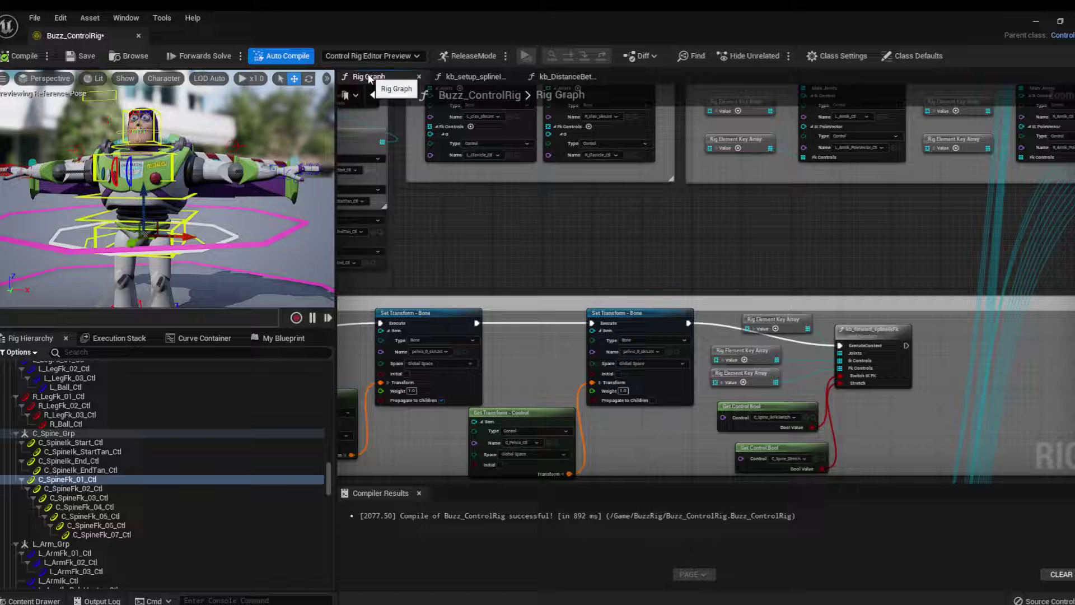
pyautogui.scroll(-4, 601, 294)
pyautogui.moveTo(601, 294); pyautogui.dragTo(657, 444, button='right')
pyautogui.scroll(4, 592, 322)
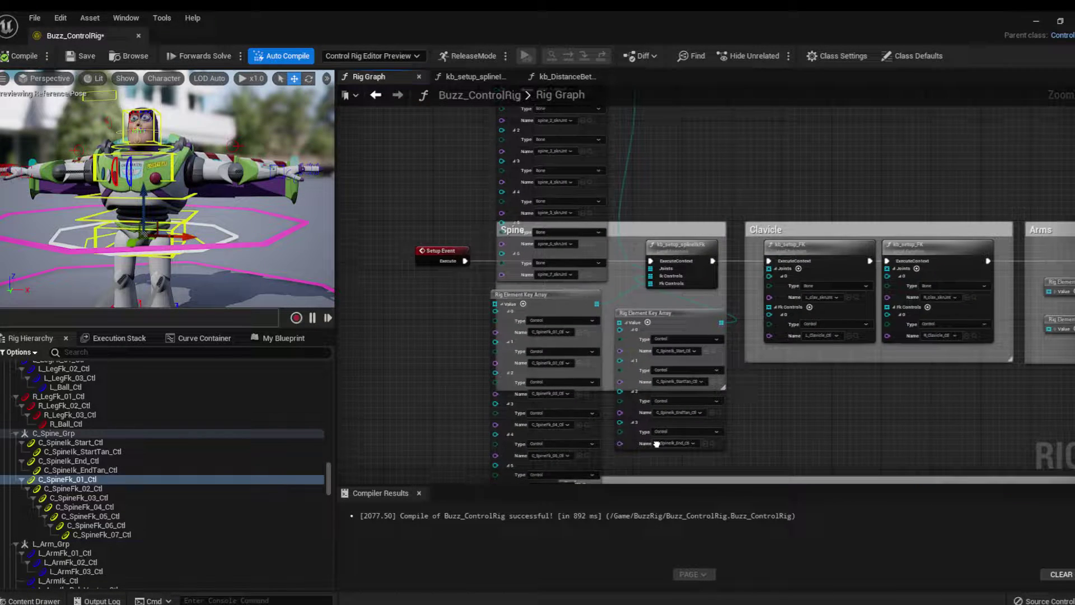
pyautogui.click(688, 252)
pyautogui.moveTo(671, 206); pyautogui.dragTo(688, 296, button='right')
pyautogui.scroll(2, 686, 302)
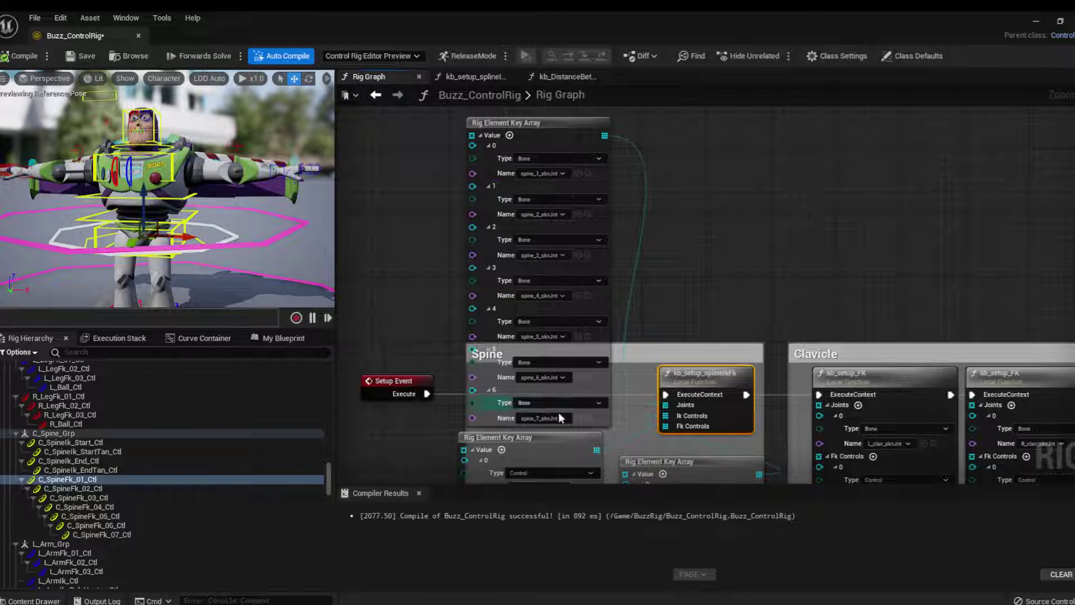
pyautogui.moveTo(631, 429); pyautogui.dragTo(636, 177, button='right')
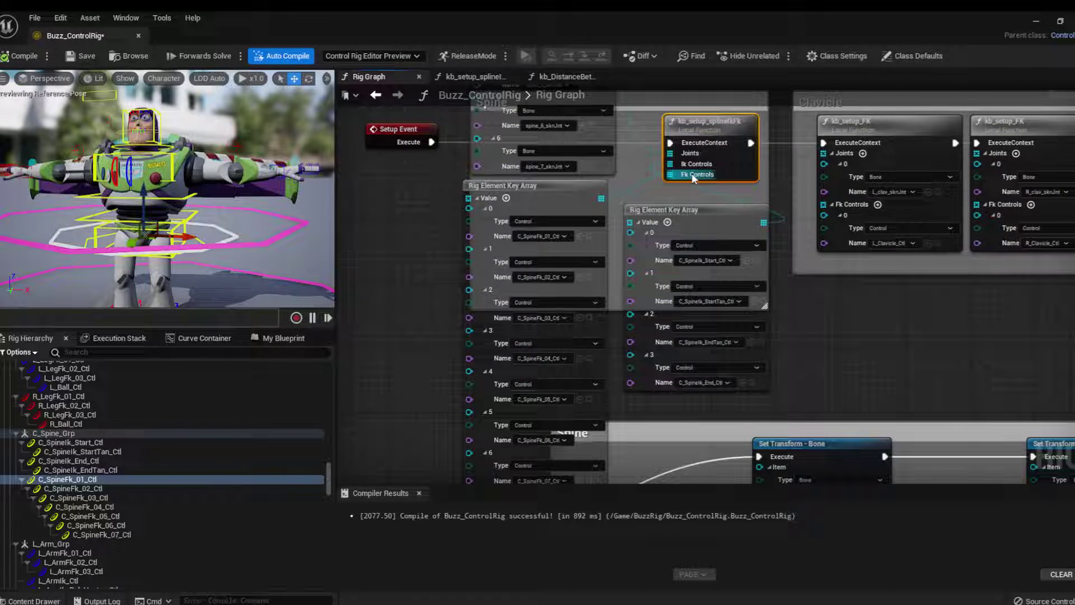
pyautogui.moveTo(561, 204); pyautogui.dragTo(557, 173, button='right')
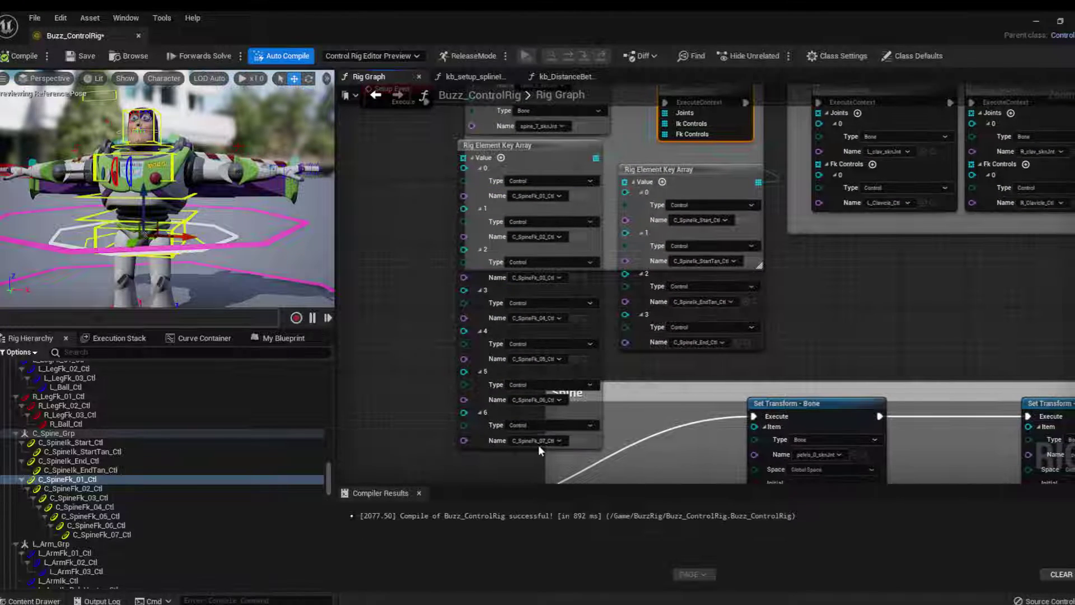
pyautogui.moveTo(758, 304); pyautogui.dragTo(677, 415, button='right')
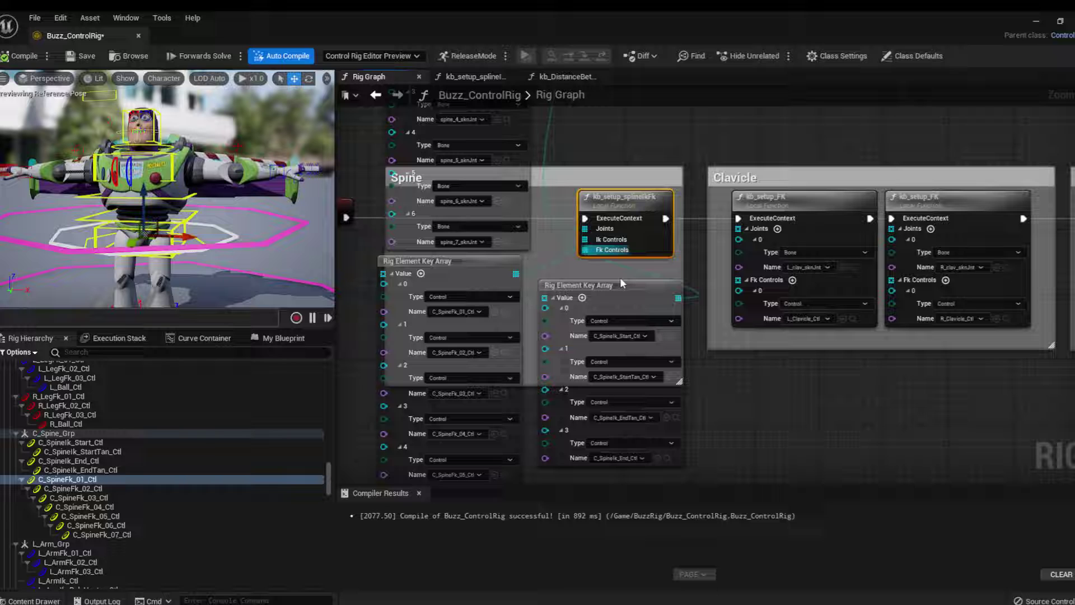
# Compare the IK control array entries with the hierarchy by selecting each spine IK start, end and tangent control
pyautogui.click(95, 442)
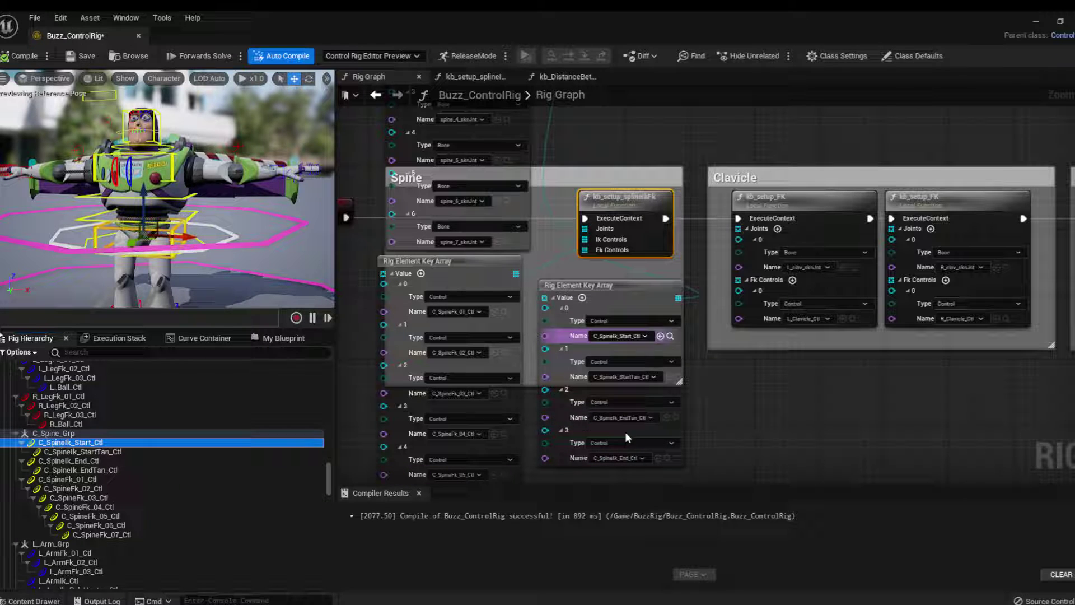
pyautogui.click(90, 452)
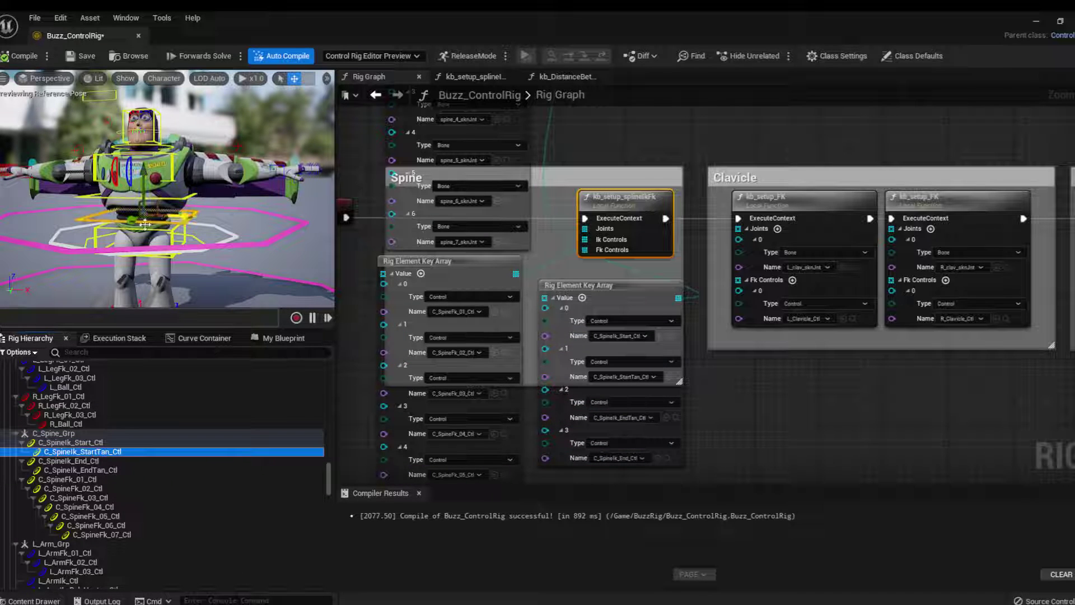
pyautogui.click(82, 462)
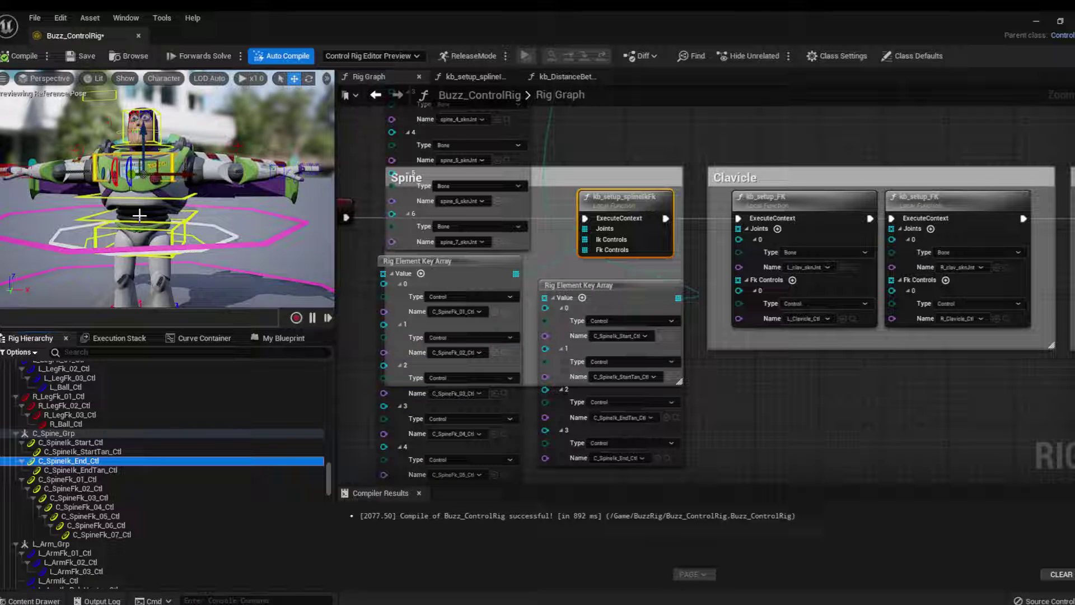
pyautogui.click(102, 471)
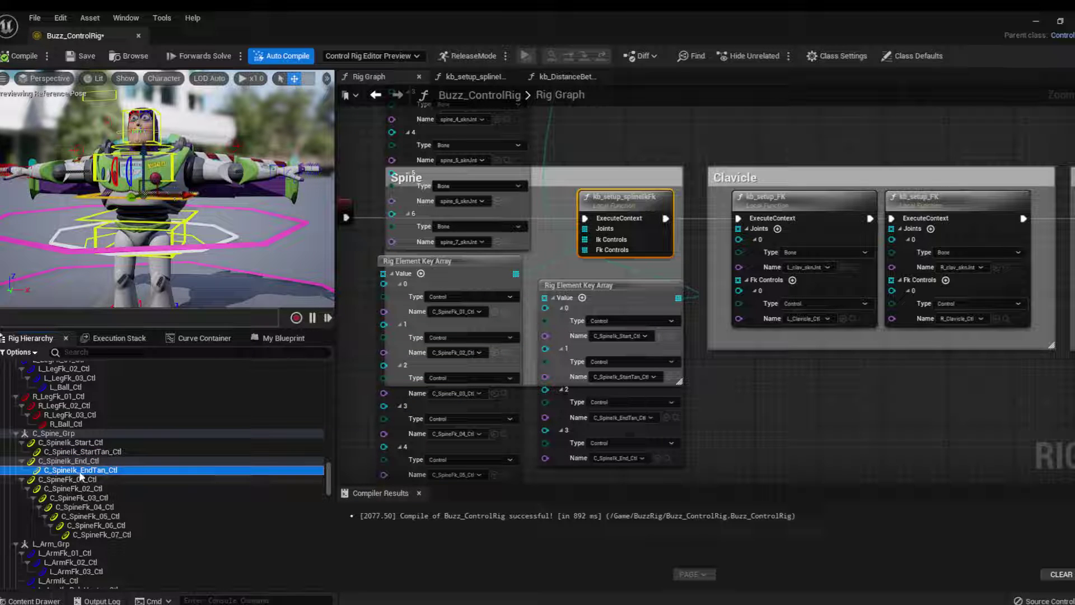
pyautogui.click(78, 442)
pyautogui.click(109, 451)
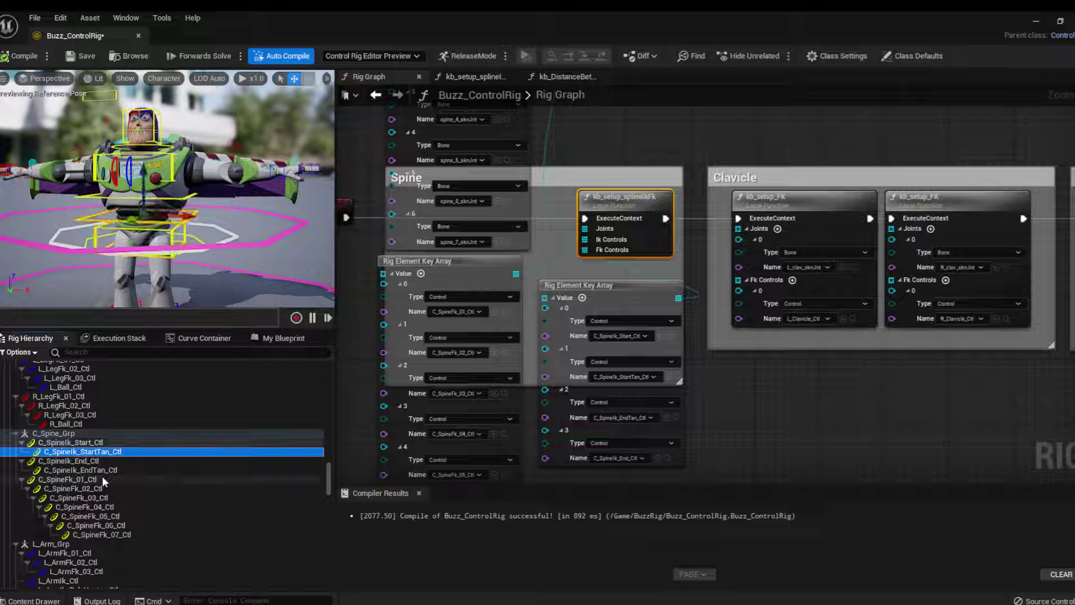
pyautogui.click(101, 470)
pyautogui.click(78, 460)
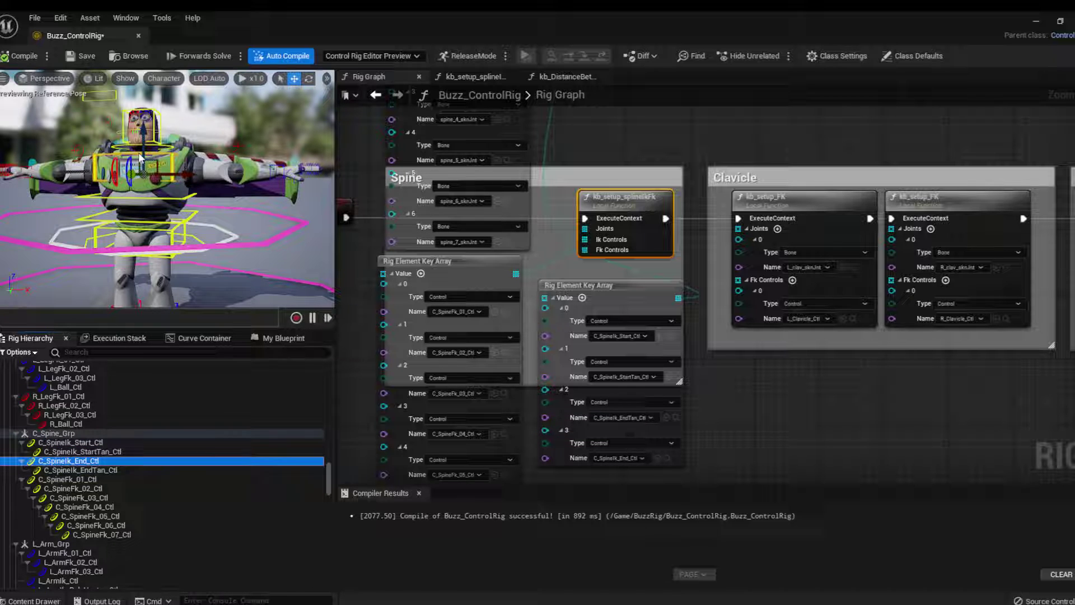
# Return to the kb_setup_splineIkFk function graph and review its FK spine group and overall layout
pyautogui.click(487, 78)
pyautogui.moveTo(600, 332); pyautogui.dragTo(692, 192, button='right')
pyautogui.scroll(2, 682, 378)
pyautogui.moveTo(625, 274); pyautogui.dragTo(628, 205, button='right')
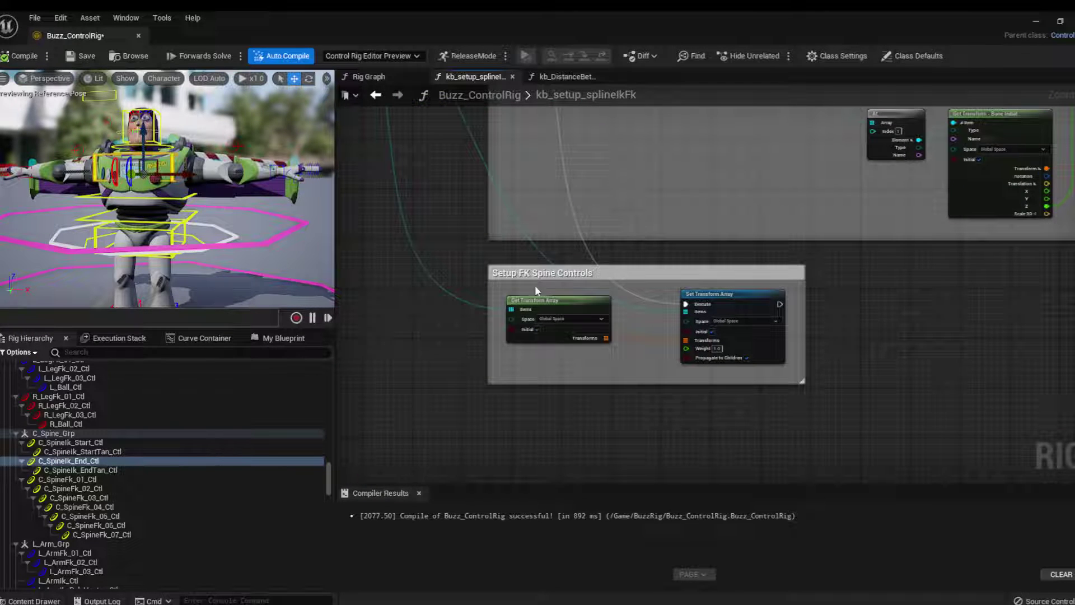
pyautogui.scroll(-5, 535, 285)
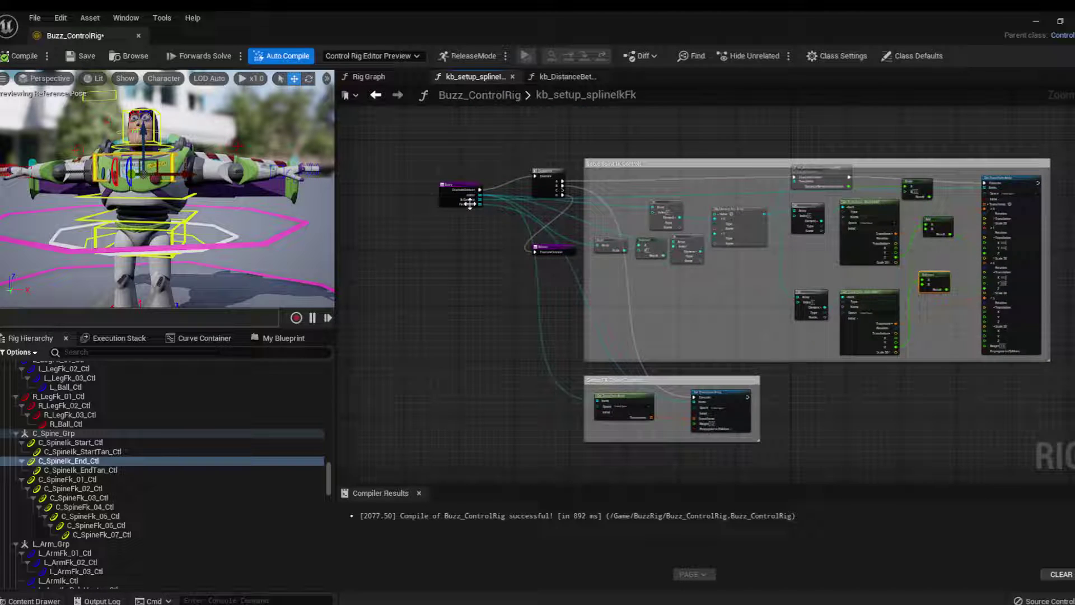
# Move the Sequence node slightly closer to the Entry node in the kb_setup_splineIkFk graph
pyautogui.scroll(5, 472, 250)
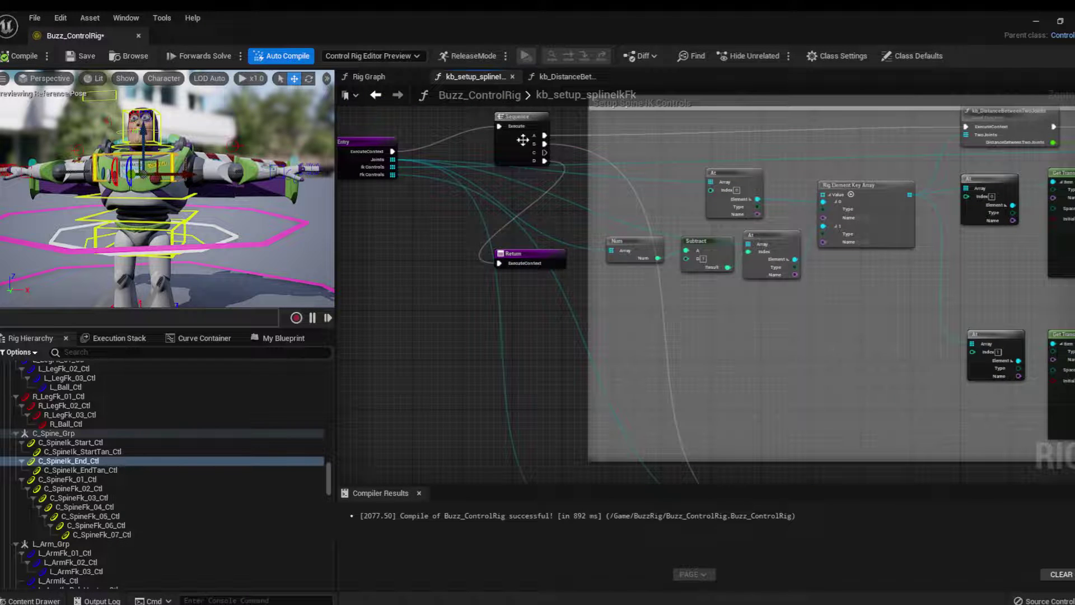
pyautogui.moveTo(524, 150); pyautogui.dragTo(511, 163)
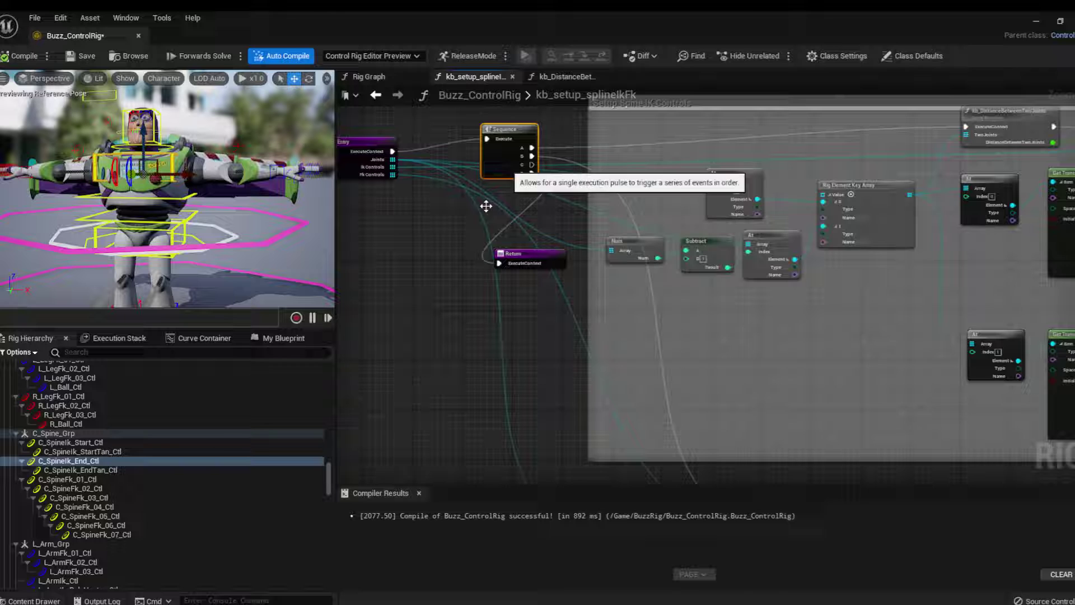
pyautogui.moveTo(485, 207); pyautogui.dragTo(471, 200, button='right')
# Inspect the Setup FK Spine Controls group and select its Get Transform Array node
pyautogui.moveTo(709, 375); pyautogui.dragTo(604, 154, button='right')
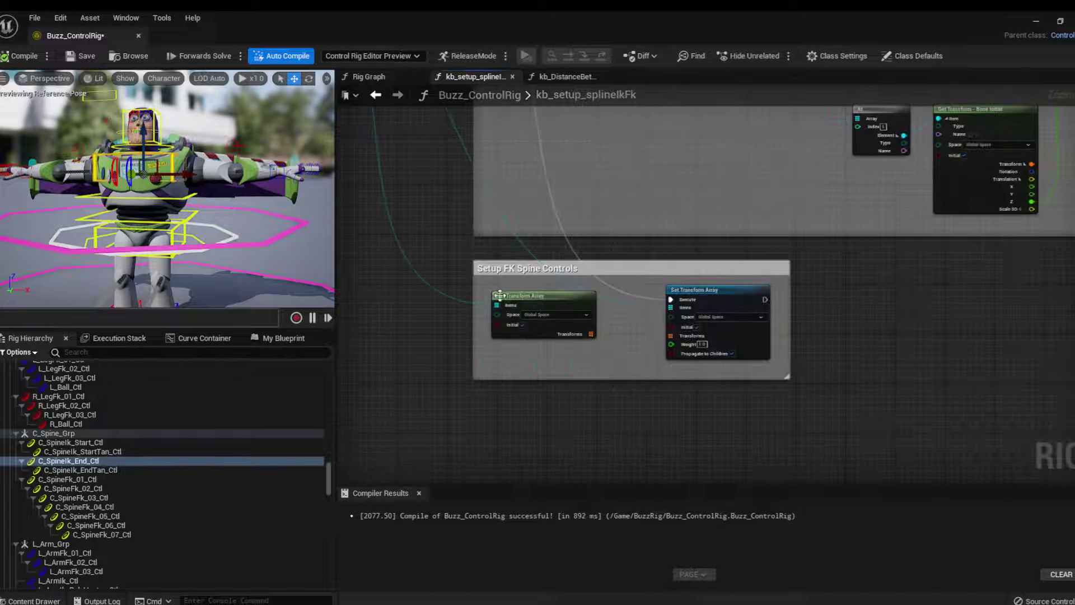
pyautogui.scroll(2, 496, 308)
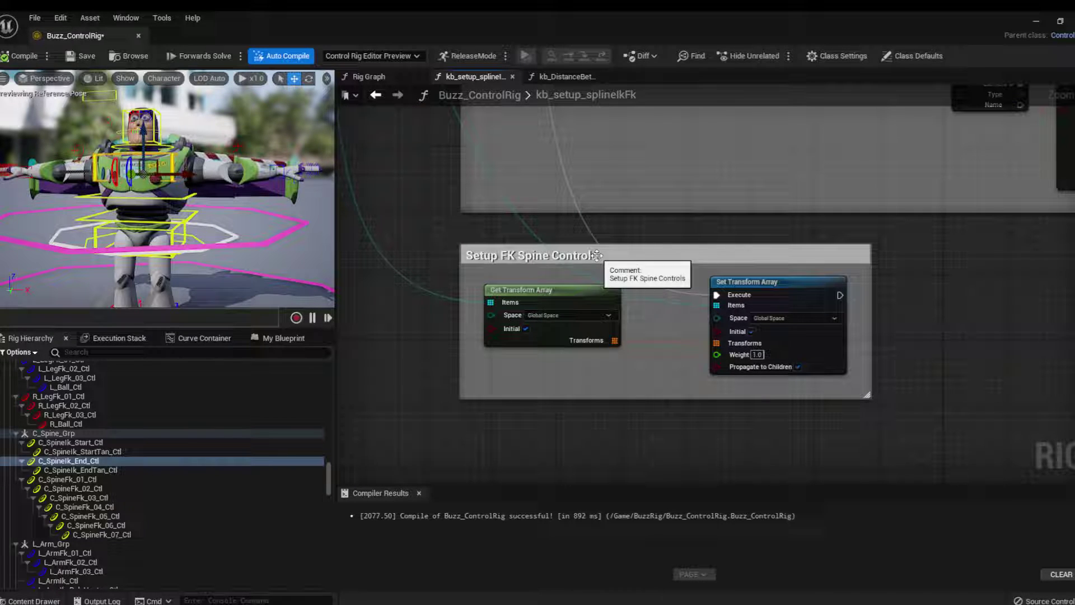
pyautogui.click(549, 295)
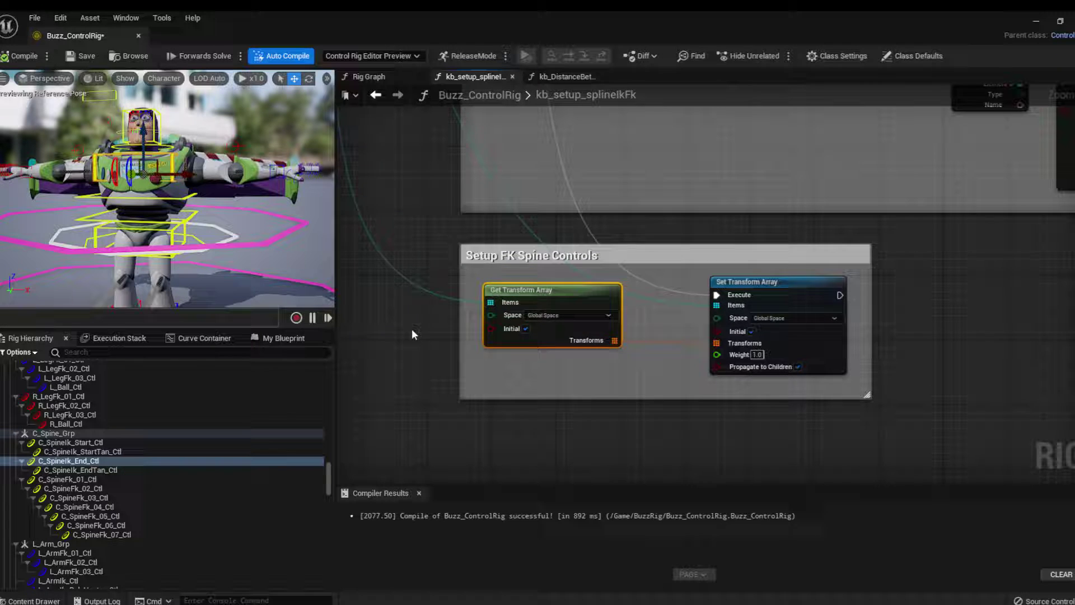
# Examine the Setup Spine IK Controls group, from its joint array nodes through the distance, Divide, Add and Subtract nodes to Set Transform Array
pyautogui.scroll(-2, 419, 334)
pyautogui.moveTo(418, 333); pyautogui.dragTo(542, 451, button='right')
pyautogui.scroll(-2, 533, 404)
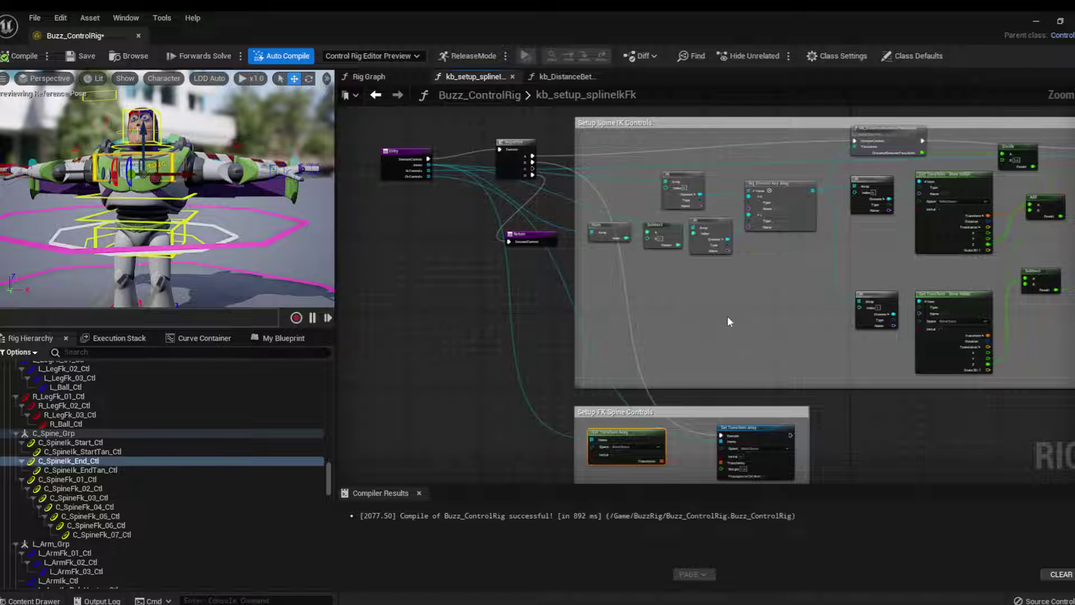
pyautogui.moveTo(727, 316); pyautogui.dragTo(536, 375, button='right')
pyautogui.scroll(-2, 538, 380)
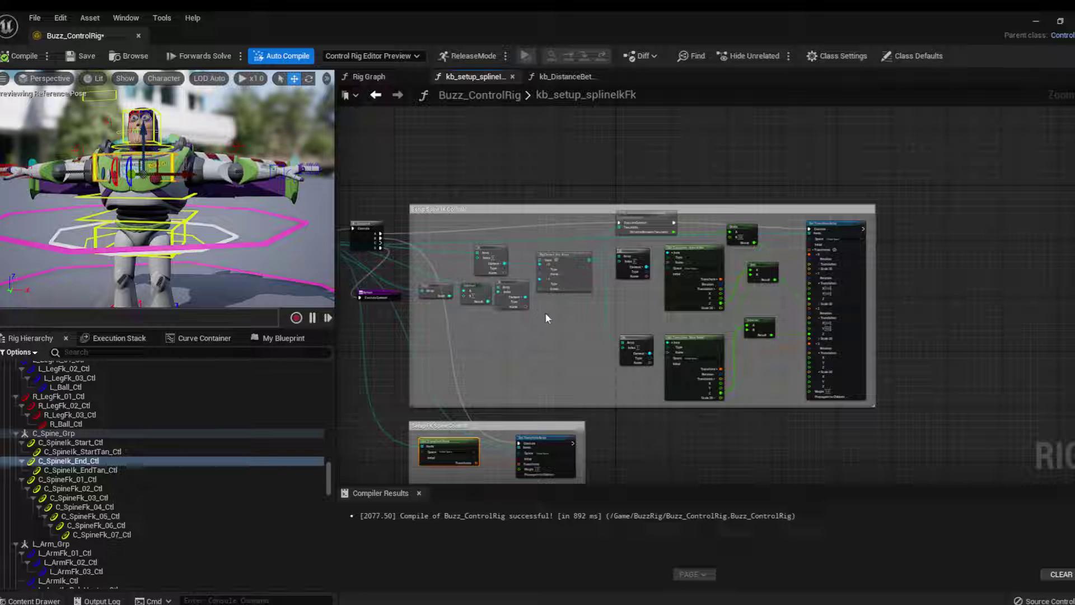
pyautogui.scroll(3, 586, 310)
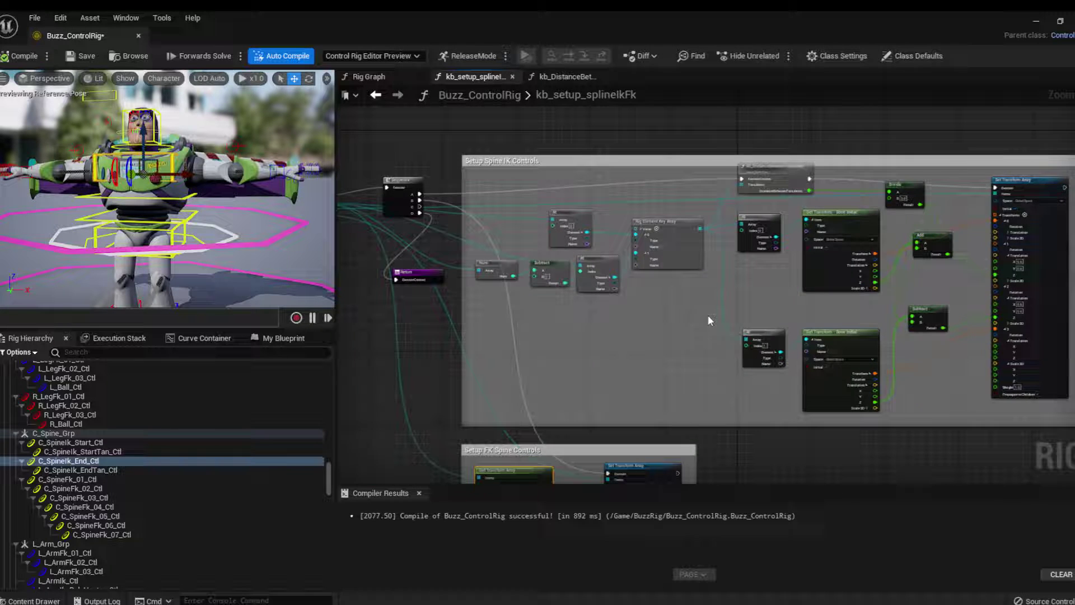
pyautogui.scroll(1, 659, 327)
pyautogui.moveTo(657, 340); pyautogui.dragTo(536, 399, button='right')
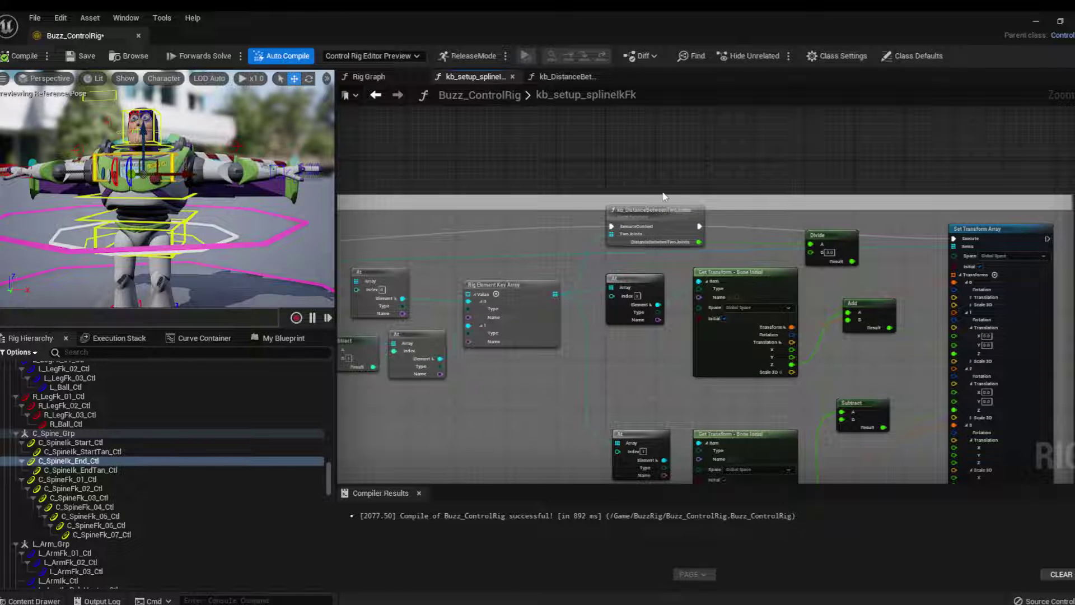
pyautogui.moveTo(663, 193); pyautogui.dragTo(647, 193, button='right')
# Open the kb_DistanceBetweenTwoJoints function from its node in the spine IK group and compare its graph with the calling node
pyautogui.moveTo(645, 220); pyautogui.dragTo(646, 224)
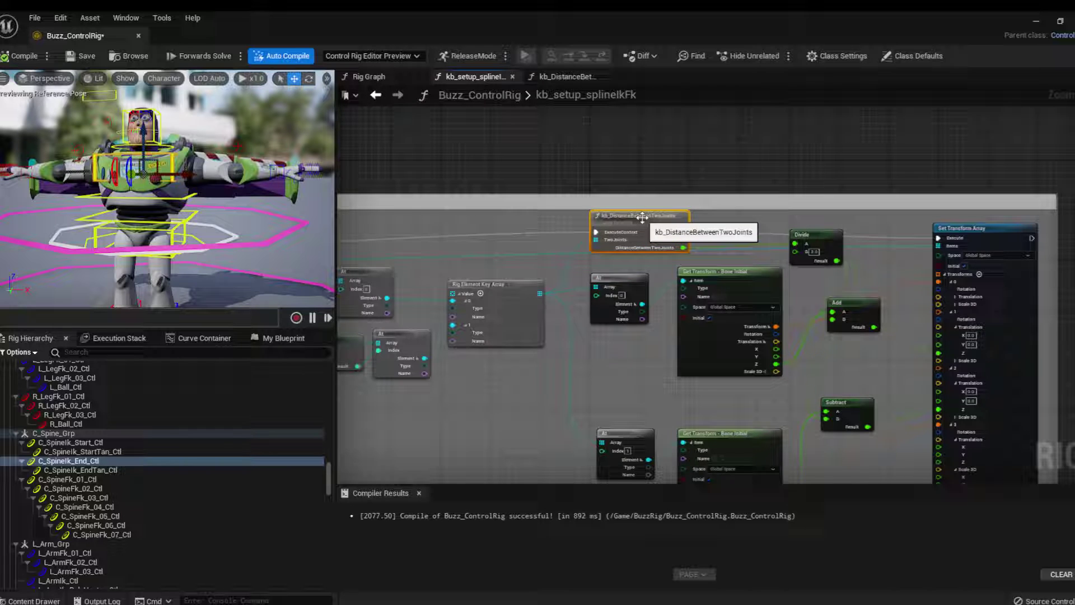
pyautogui.doubleClick(642, 216)
pyautogui.scroll(-2, 748, 357)
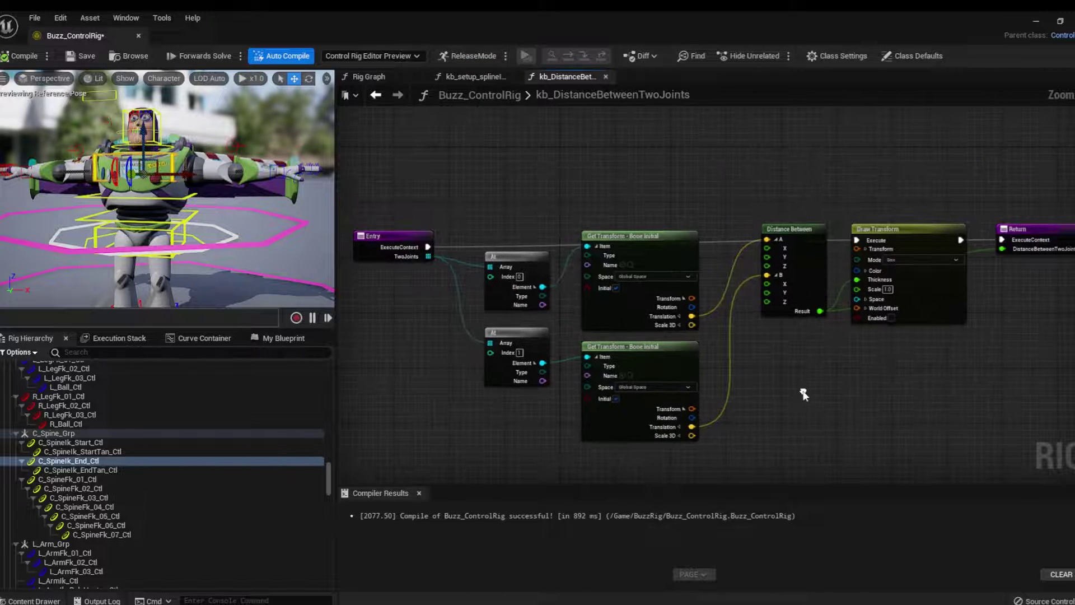
pyautogui.click(492, 77)
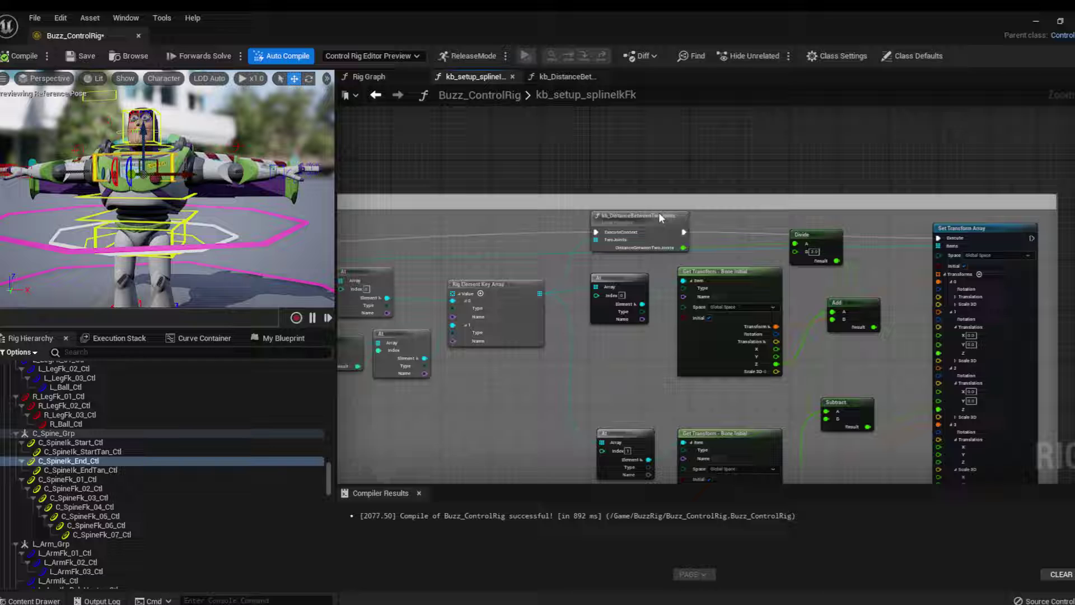
pyautogui.click(537, 76)
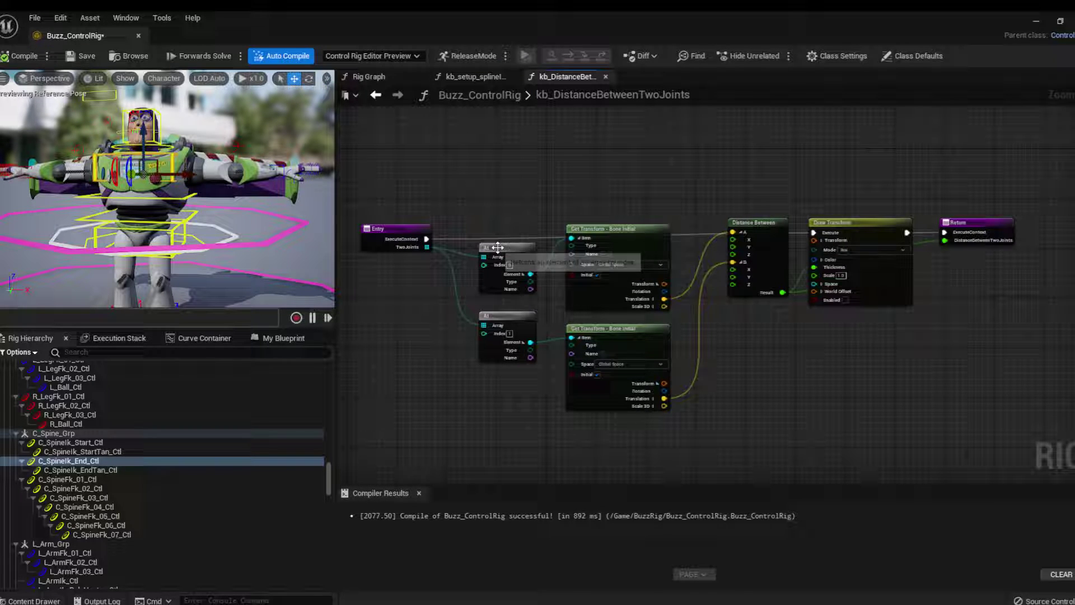
# Examine the kb_DistanceBetweenTwoJoints graph from its At and Get Transform nodes through Distance Between to the Return node
pyautogui.click(511, 268)
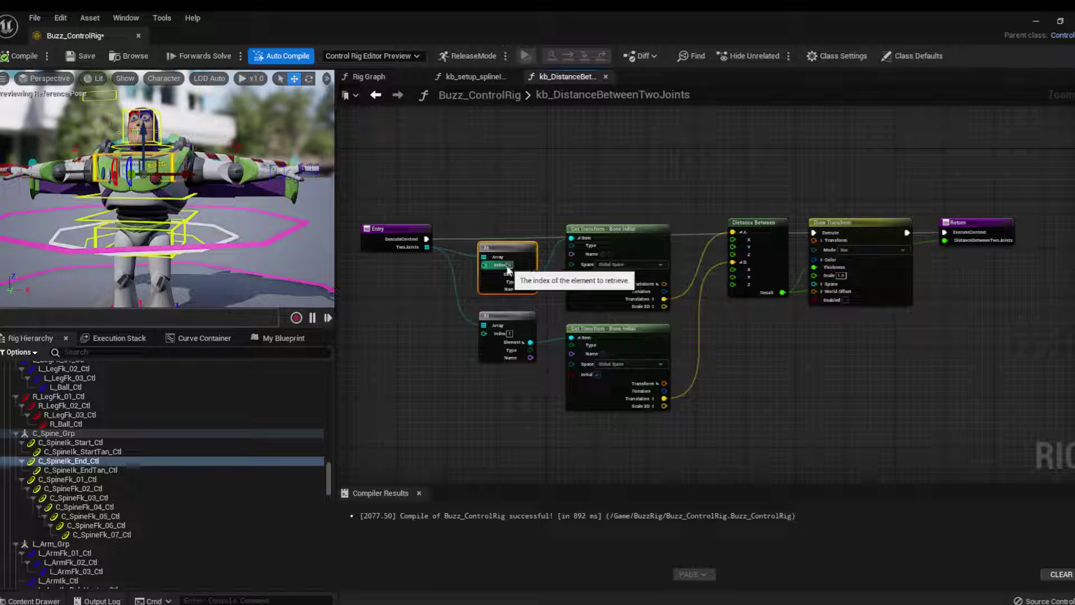
pyautogui.click(619, 234)
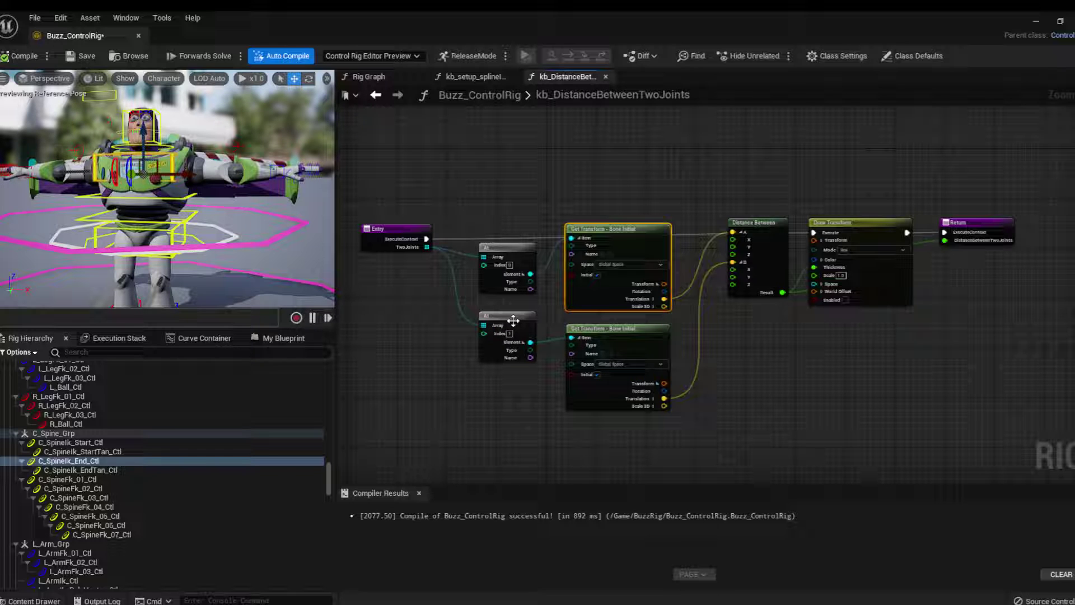
pyautogui.click(631, 338)
pyautogui.moveTo(768, 342); pyautogui.dragTo(701, 351, button='right')
pyautogui.moveTo(656, 187); pyautogui.dragTo(694, 337)
pyautogui.moveTo(945, 297); pyautogui.dragTo(768, 329, button='right')
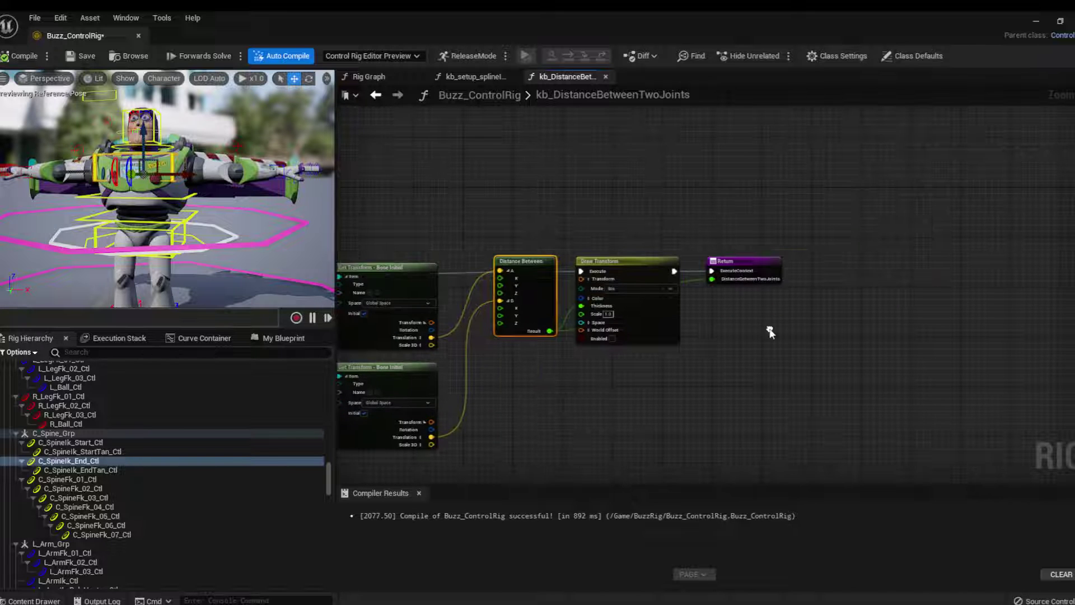
pyautogui.scroll(2, 770, 332)
pyautogui.click(722, 224)
pyautogui.moveTo(717, 258); pyautogui.dragTo(781, 246, button='right')
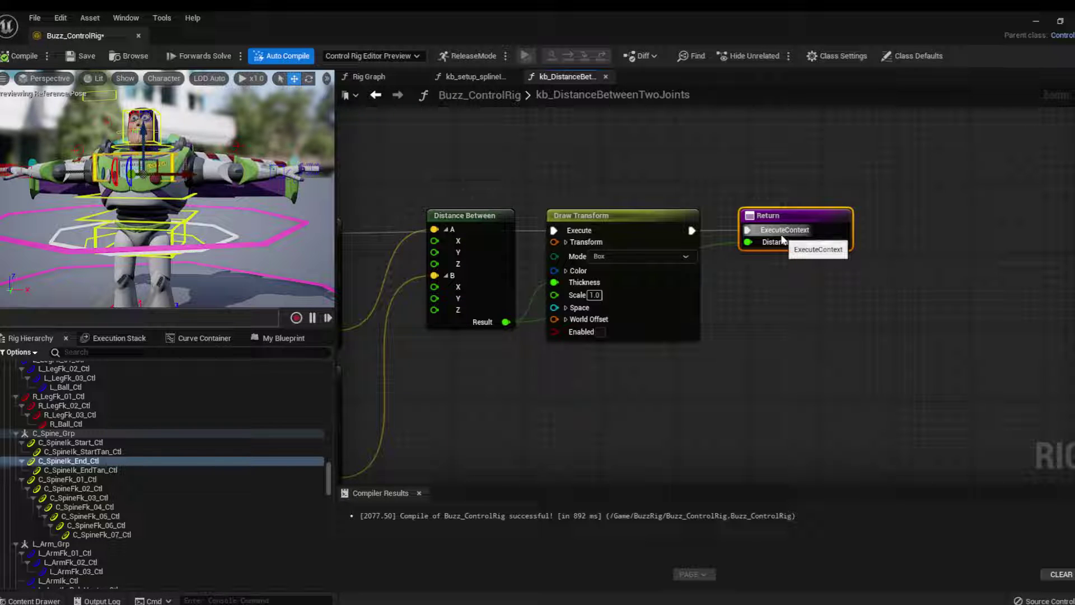
# Return to kb_setup_splineIkFk and move the index 0 At node in Setup Spine IK Controls slightly closer to the Sequence node
pyautogui.click(453, 76)
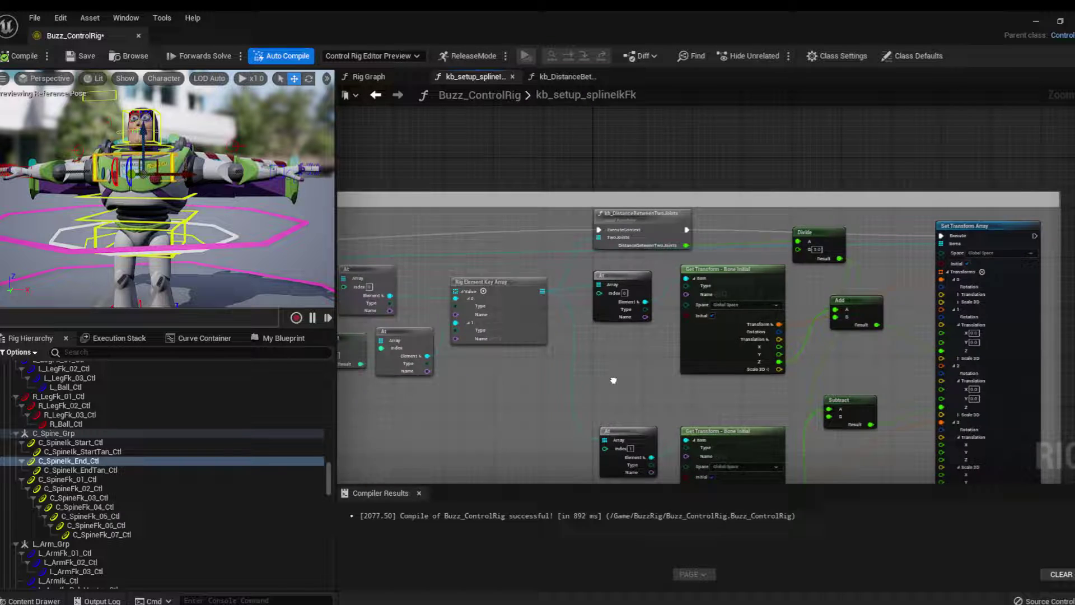
pyautogui.moveTo(614, 380); pyautogui.dragTo(693, 386, button='right')
pyautogui.scroll(2, 637, 383)
pyautogui.scroll(1, 693, 385)
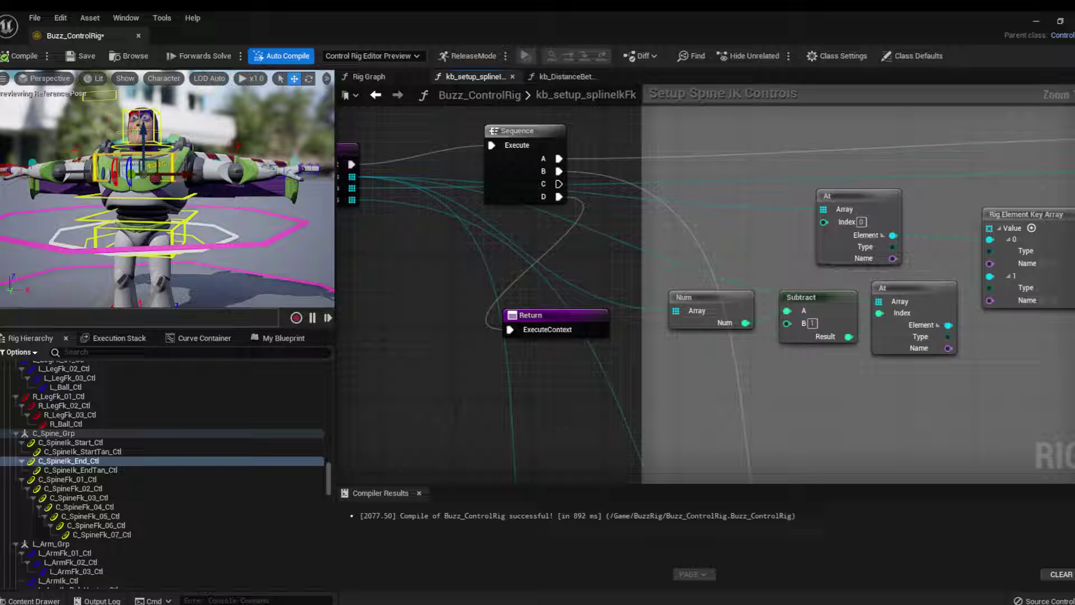
pyautogui.moveTo(619, 316); pyautogui.dragTo(692, 333, button='right')
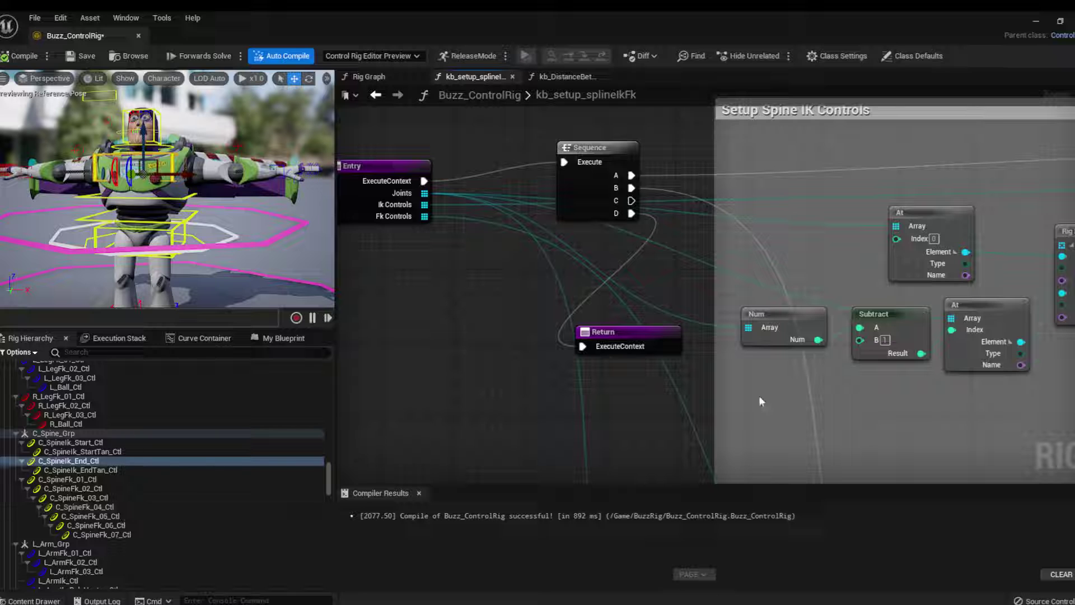
pyautogui.moveTo(758, 395); pyautogui.dragTo(618, 295, button='right')
pyautogui.moveTo(854, 228); pyautogui.dragTo(826, 228)
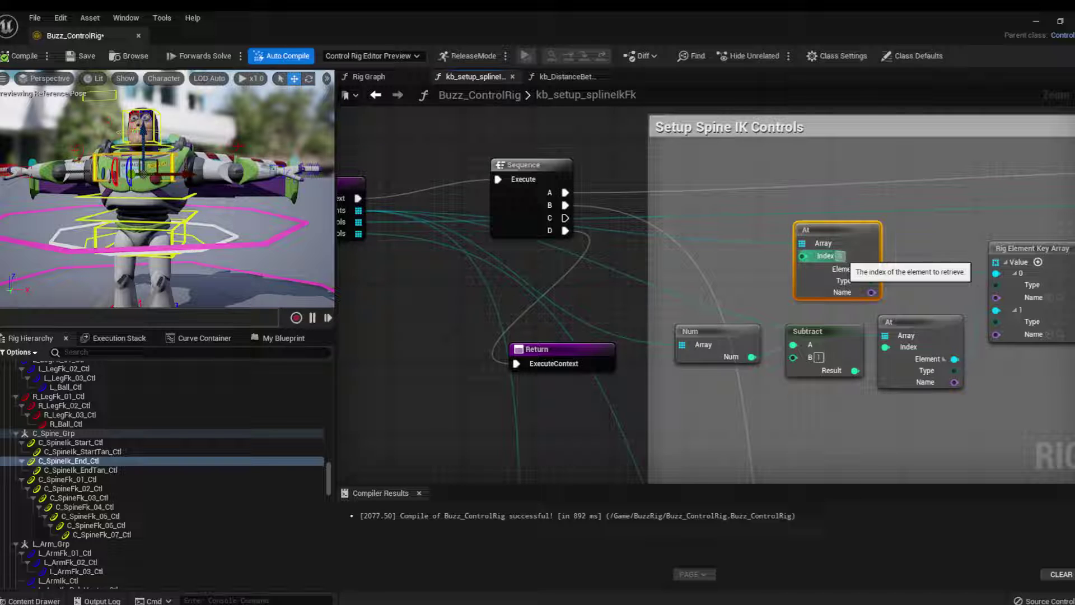
# Inspect the Num node's Joints connection, then select C_SpineFk_03_Ctl, C_SpineFk_06_Ctl and C_SpineFk_07_Ctl in the rig hierarchy to count the spine chain
pyautogui.click(708, 349)
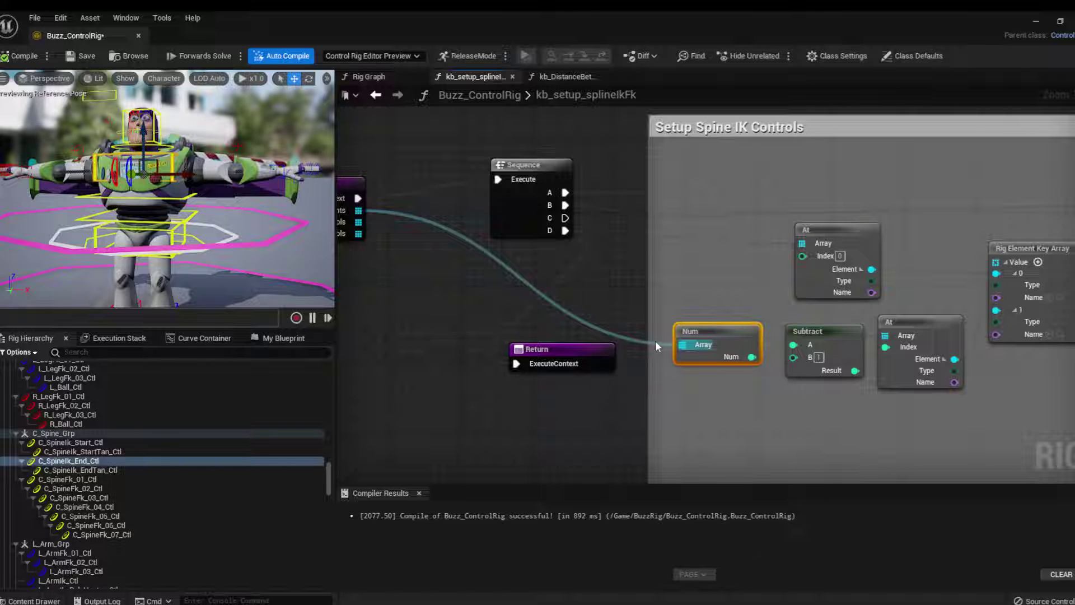
pyautogui.moveTo(655, 341); pyautogui.dragTo(693, 344, button='right')
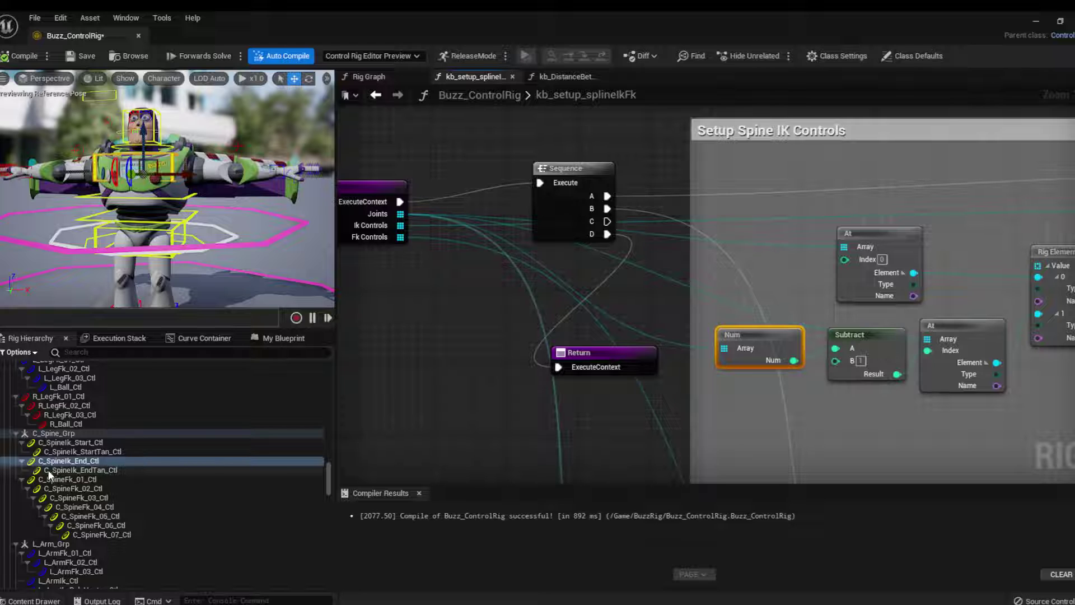
pyautogui.click(123, 535)
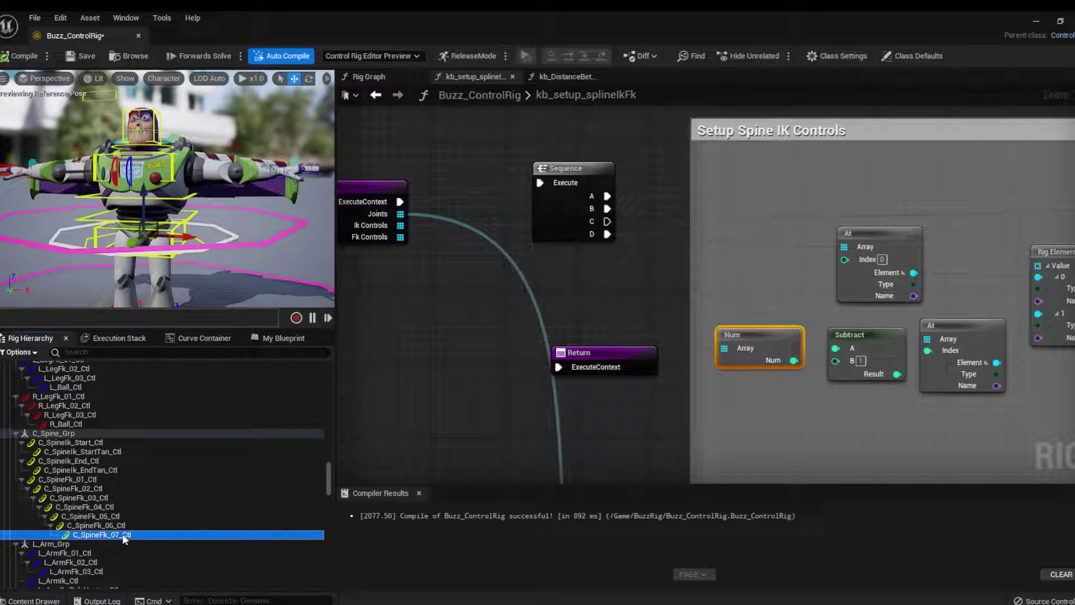
pyautogui.click(112, 497)
pyautogui.click(122, 525)
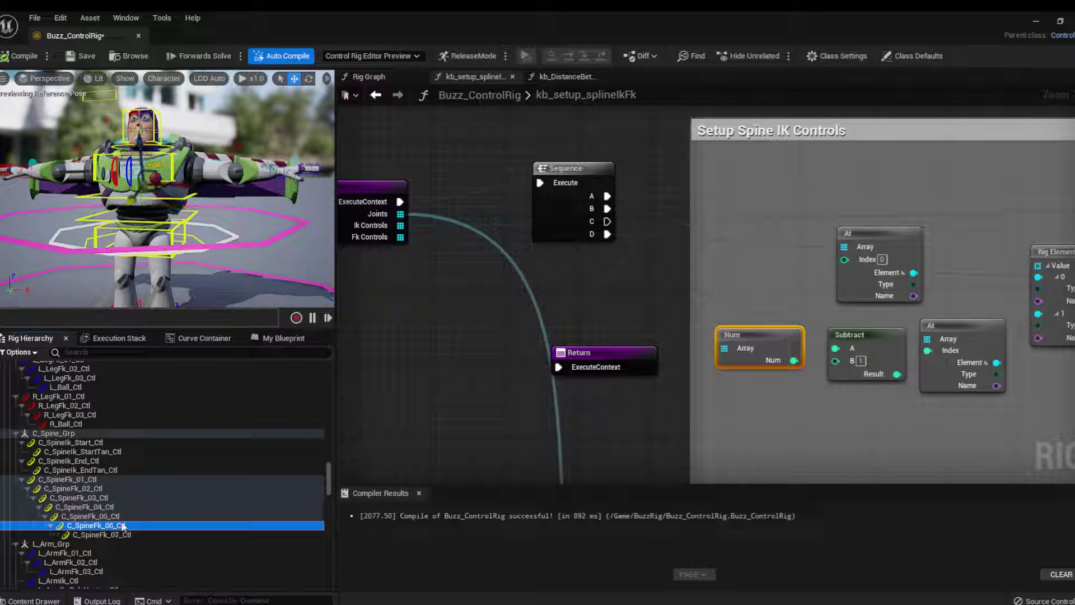
pyautogui.click(123, 535)
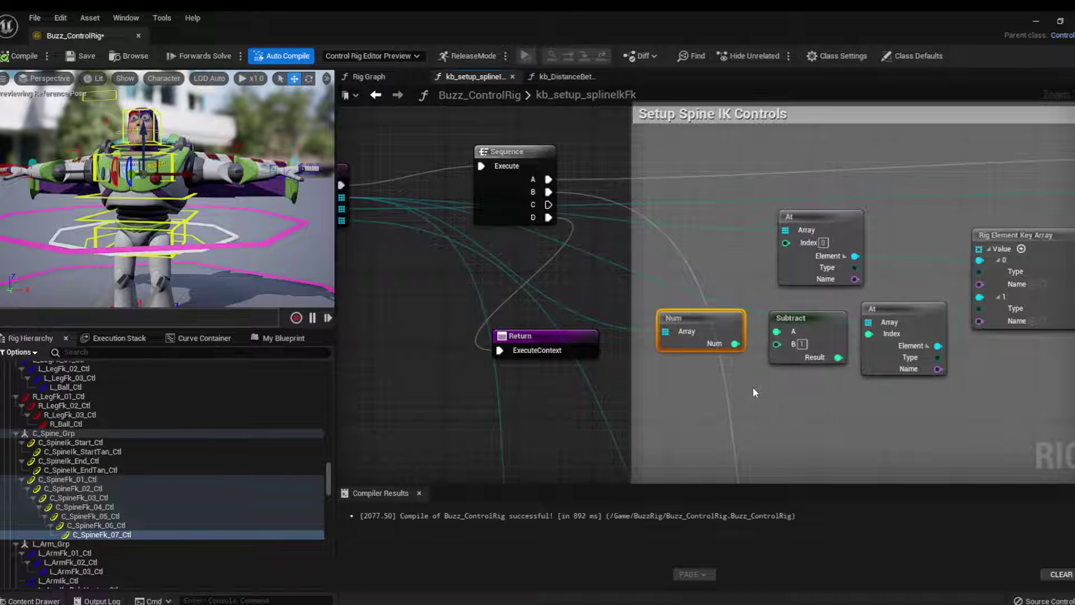
# Trace the first and last joint lookups through the Subtract and At nodes into the Rig Element Key Array node
pyautogui.moveTo(753, 392); pyautogui.dragTo(643, 390, button='right')
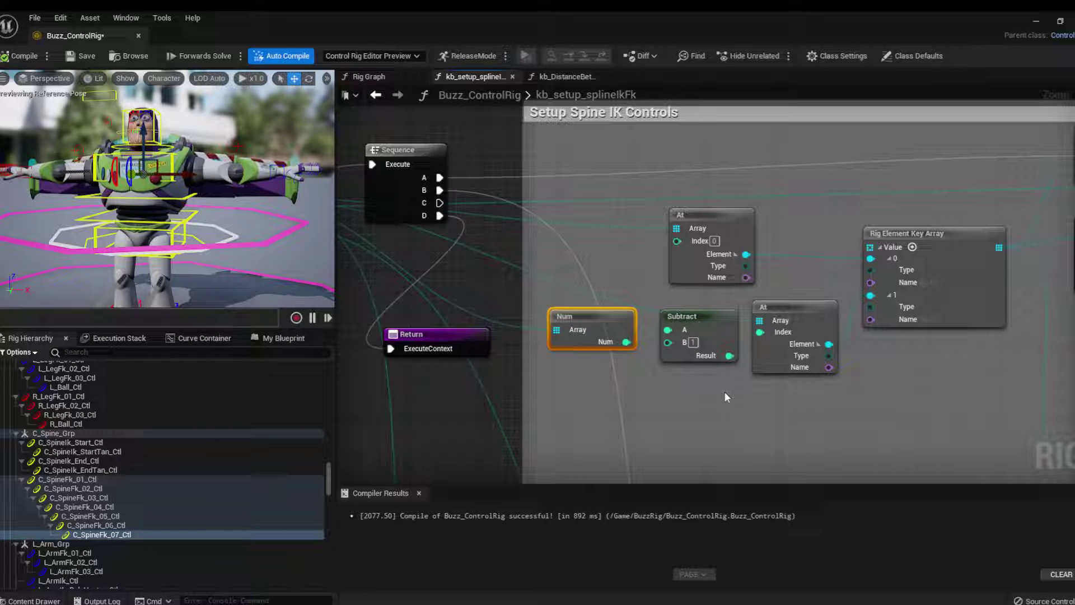
pyautogui.moveTo(725, 392); pyautogui.dragTo(477, 377, button='right')
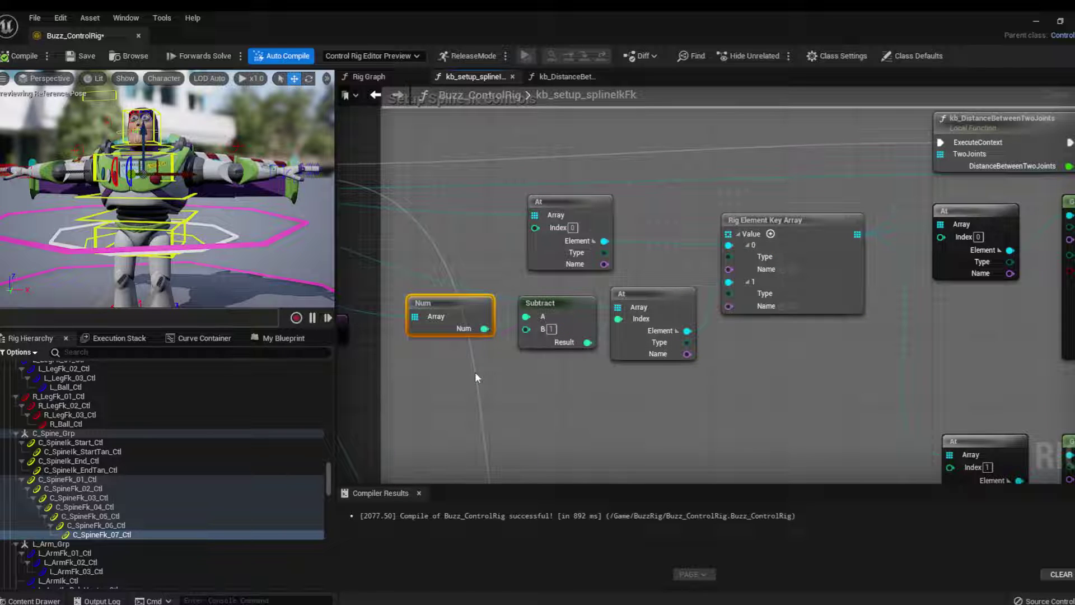
pyautogui.moveTo(474, 372); pyautogui.dragTo(672, 319)
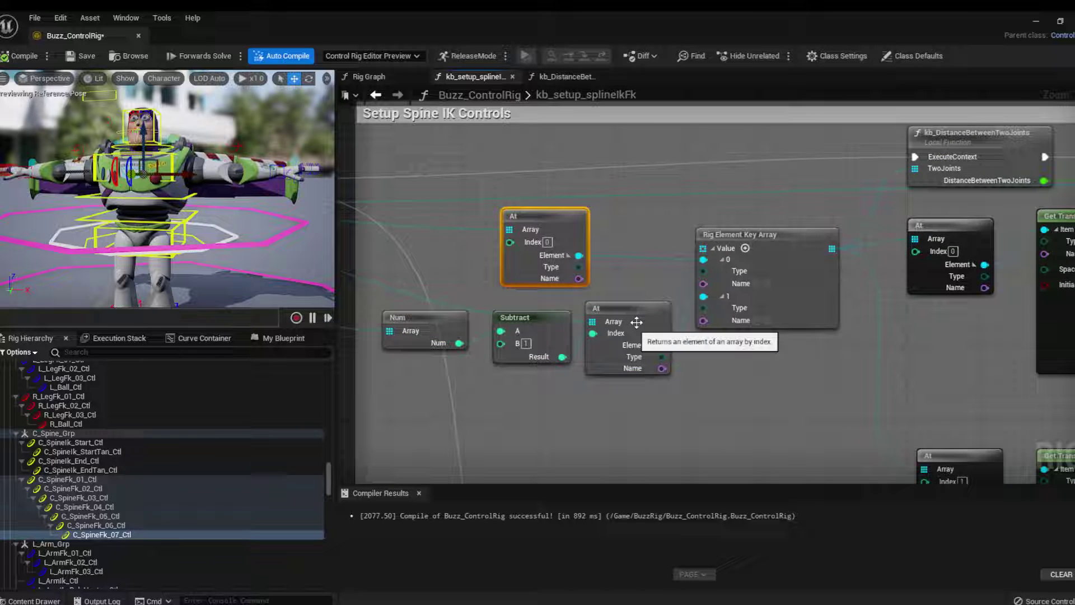
pyautogui.click(636, 323)
pyautogui.moveTo(761, 380); pyautogui.dragTo(518, 399, button='right')
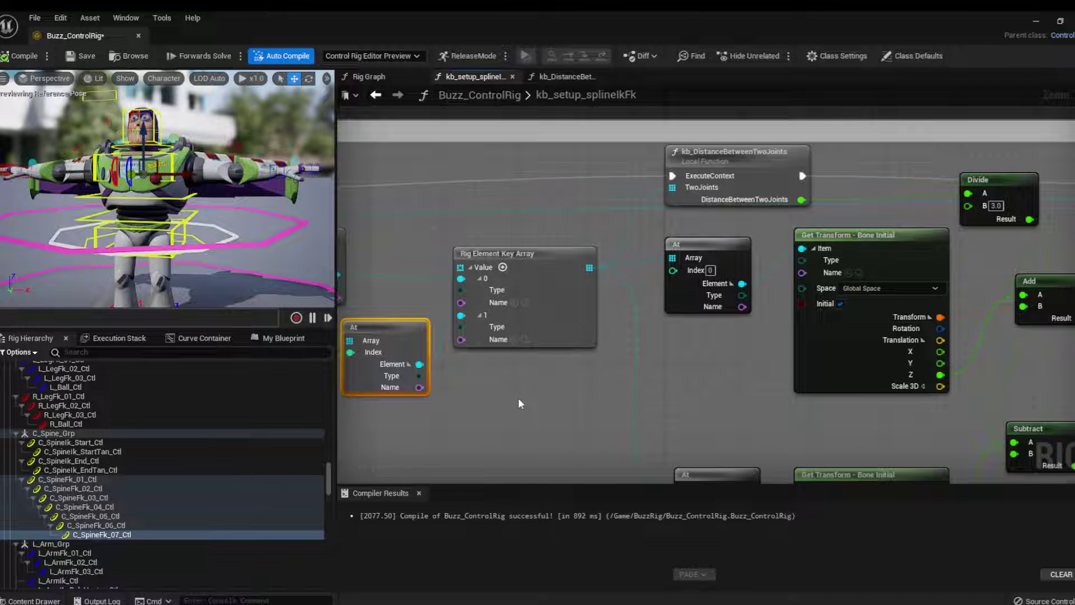
pyautogui.click(484, 334)
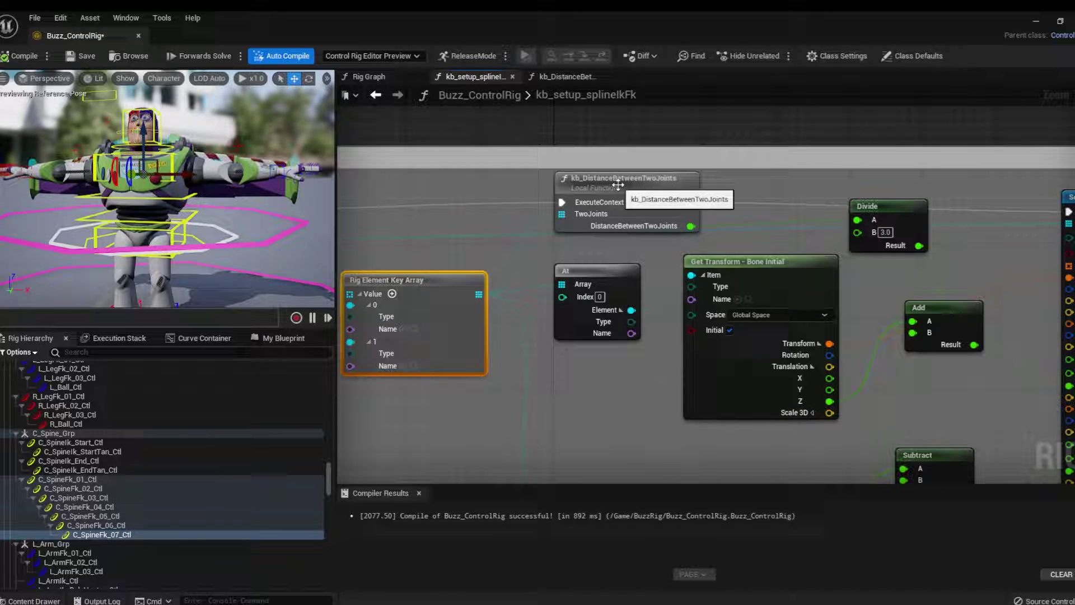
# Inspect the kb_DistanceBetweenTwoJoints node in the spine IK group and move the Divide node slightly down and to the left
pyautogui.click(618, 185)
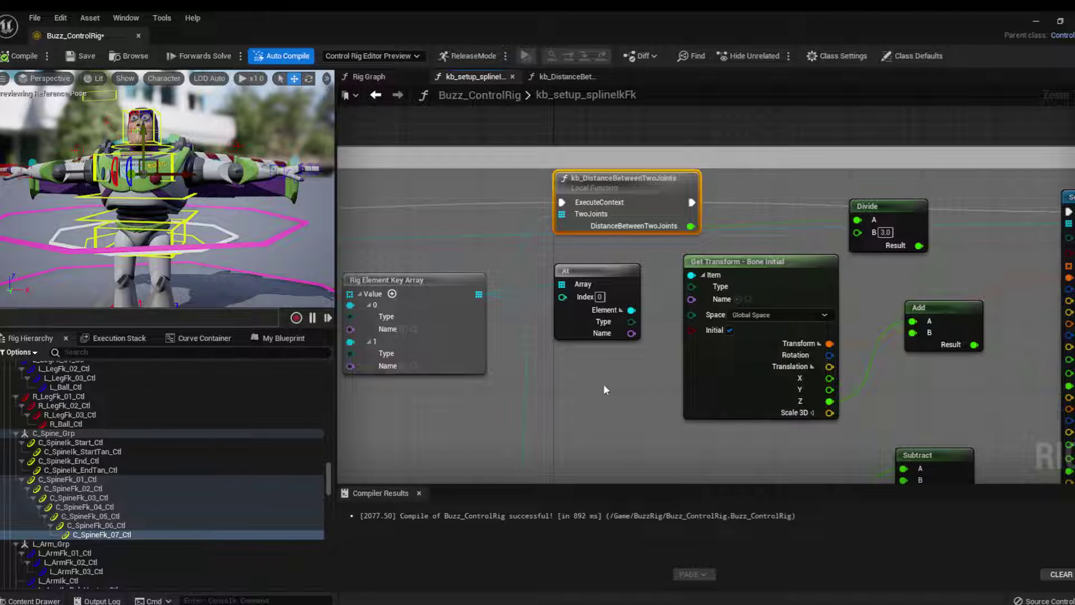
pyautogui.moveTo(603, 384); pyautogui.dragTo(519, 361, button='right')
pyautogui.click(806, 183)
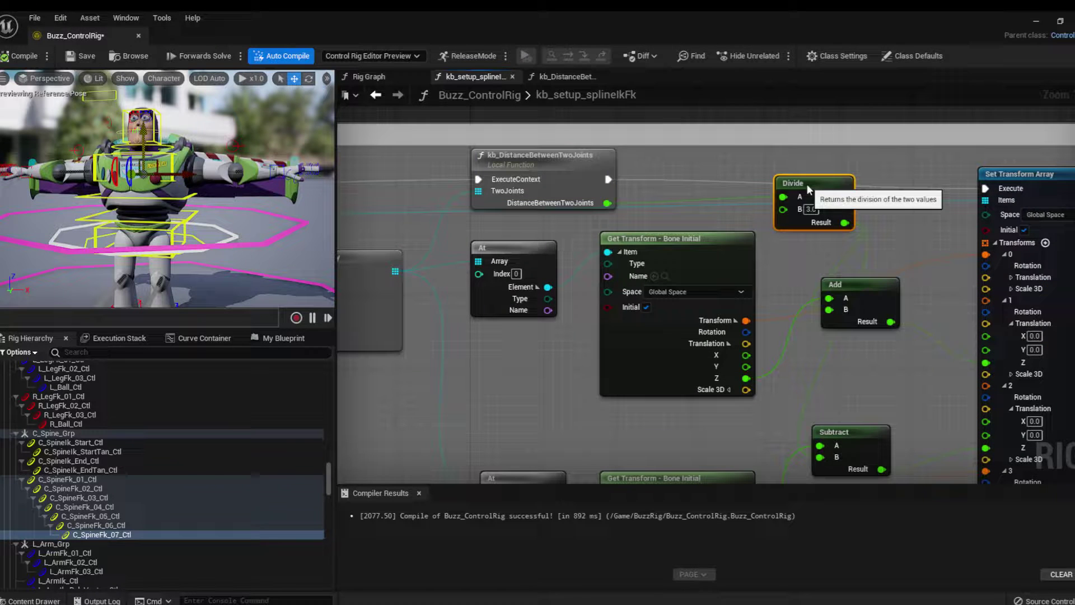
pyautogui.moveTo(806, 184); pyautogui.dragTo(796, 193)
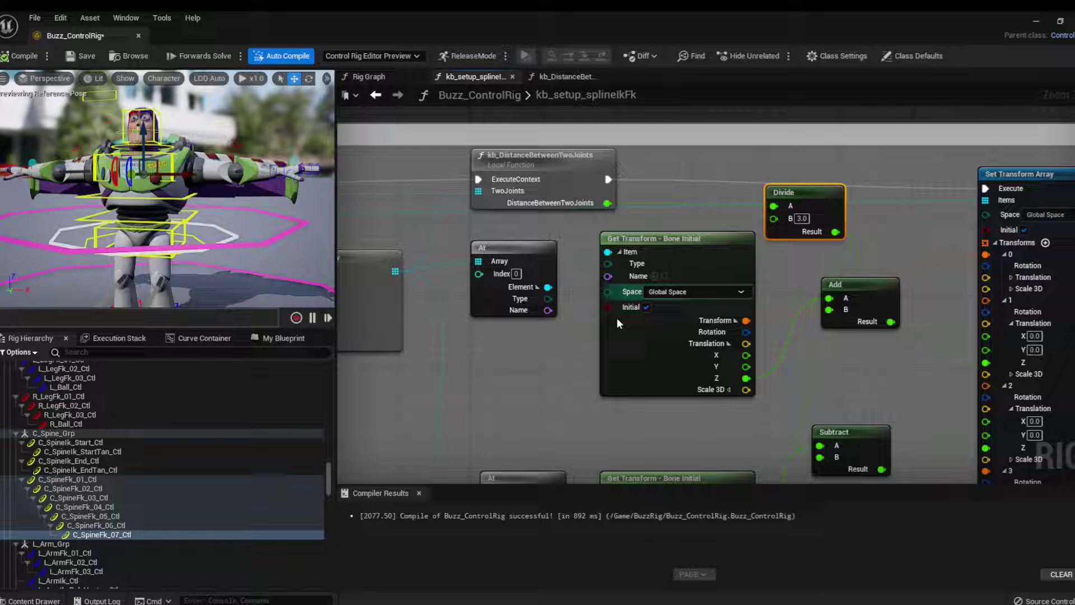
# Inspect the Rig Element Key Array and its index 0 At node, and move the Set Transform Array node slightly to the right
pyautogui.moveTo(579, 359); pyautogui.dragTo(627, 315, button='right')
pyautogui.scroll(-1, 545, 346)
pyautogui.click(446, 237)
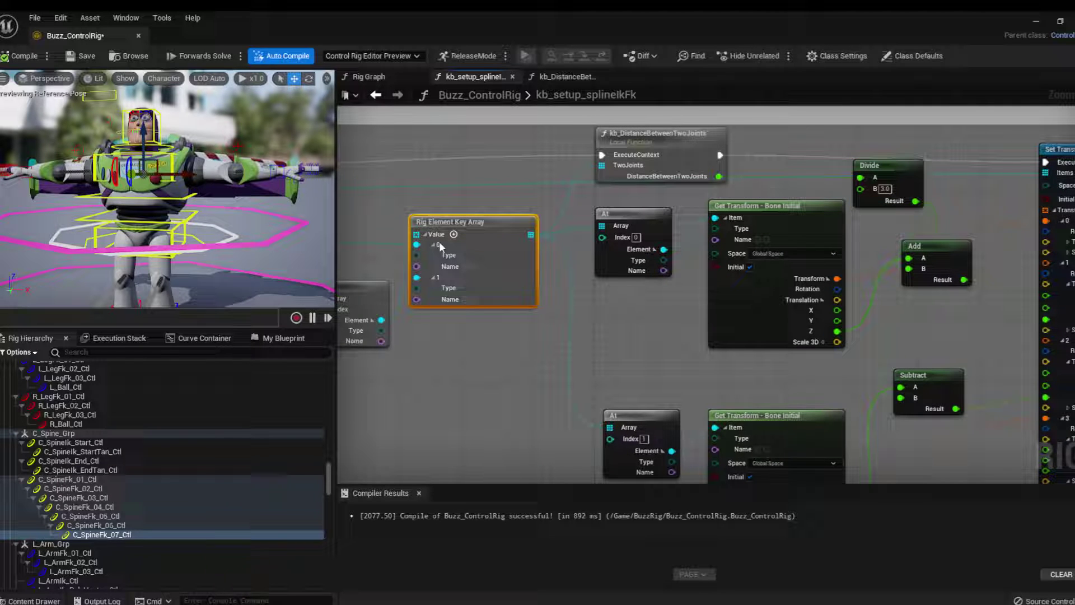
pyautogui.moveTo(547, 287); pyautogui.dragTo(467, 279, button='right')
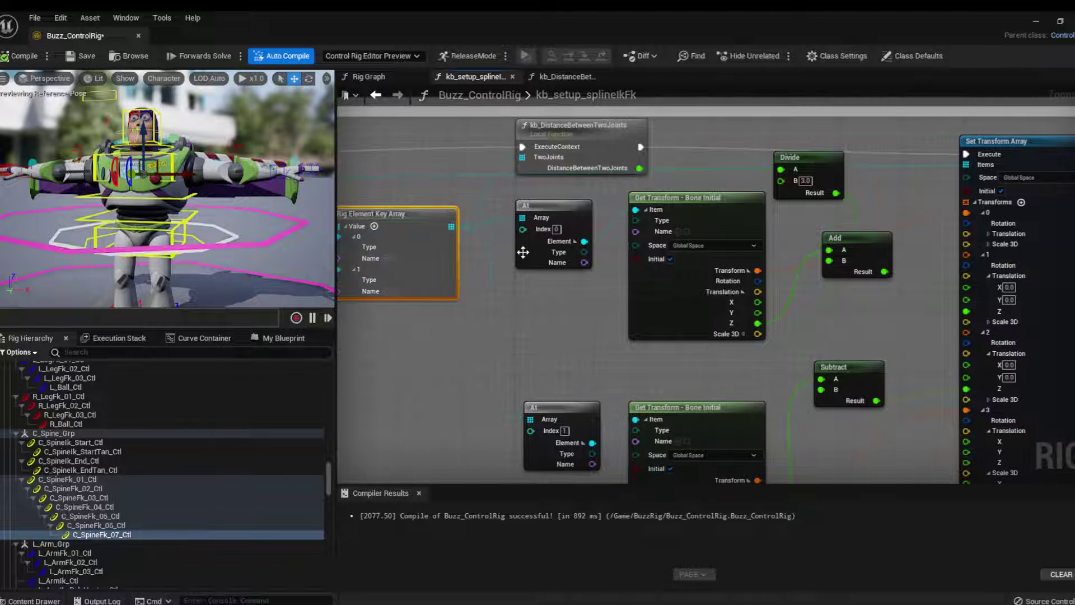
pyautogui.click(523, 251)
pyautogui.moveTo(584, 295); pyautogui.dragTo(455, 290, button='right')
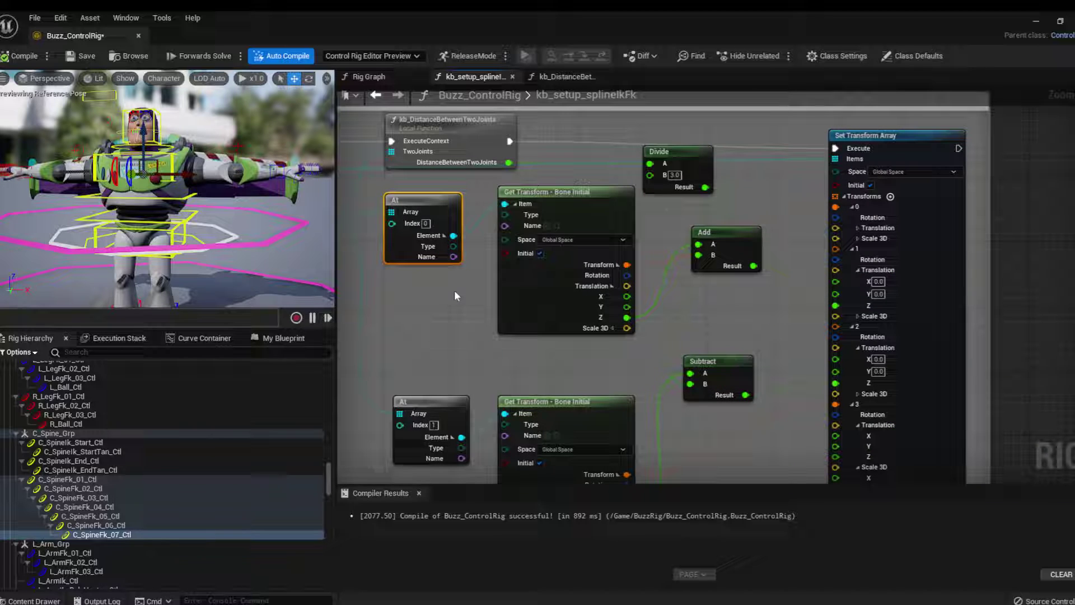
pyautogui.moveTo(935, 219); pyautogui.dragTo(948, 211)
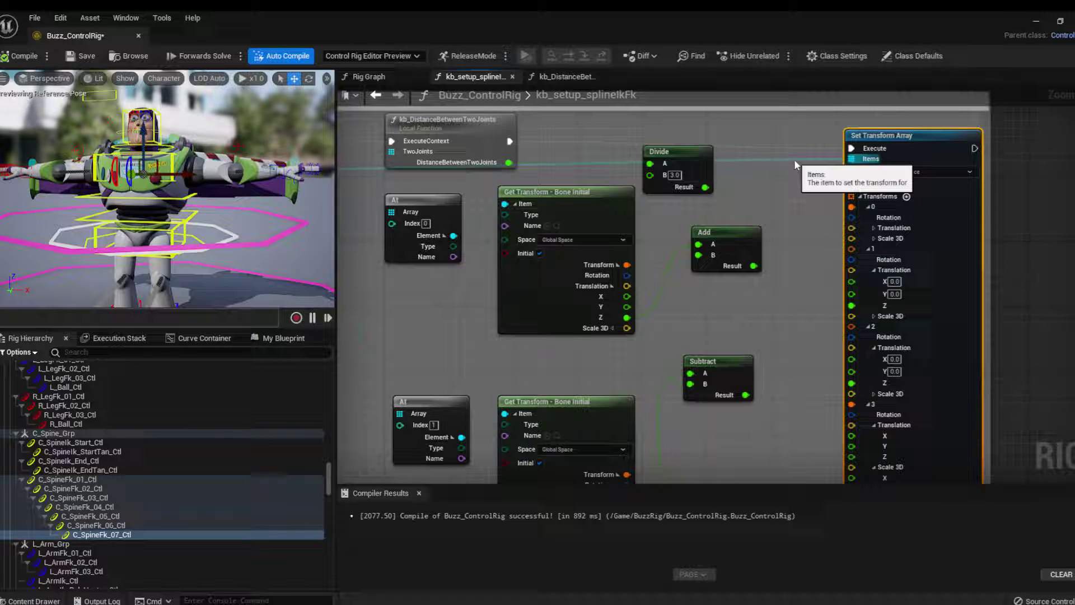
# Trace the Items connection of the spine IK Set Transform Array node back to the Entry node's Ik Controls
pyautogui.scroll(-2, 749, 208)
pyautogui.moveTo(750, 208); pyautogui.dragTo(890, 205, button='right')
pyautogui.scroll(-1, 890, 206)
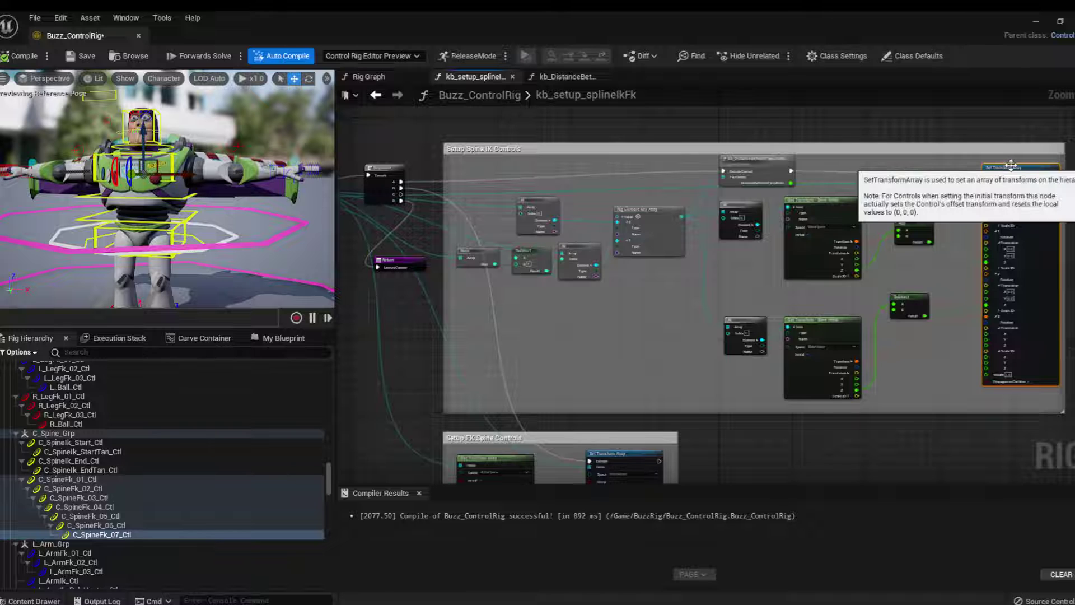
pyautogui.scroll(-1, 840, 190)
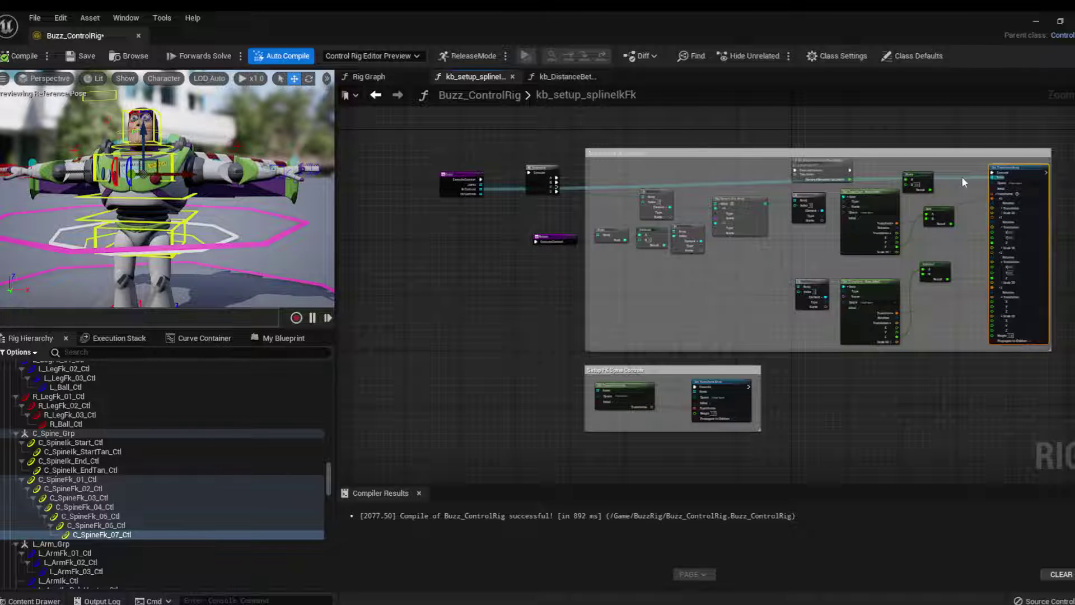
pyautogui.moveTo(962, 176); pyautogui.dragTo(777, 244, button='right')
pyautogui.scroll(3, 778, 243)
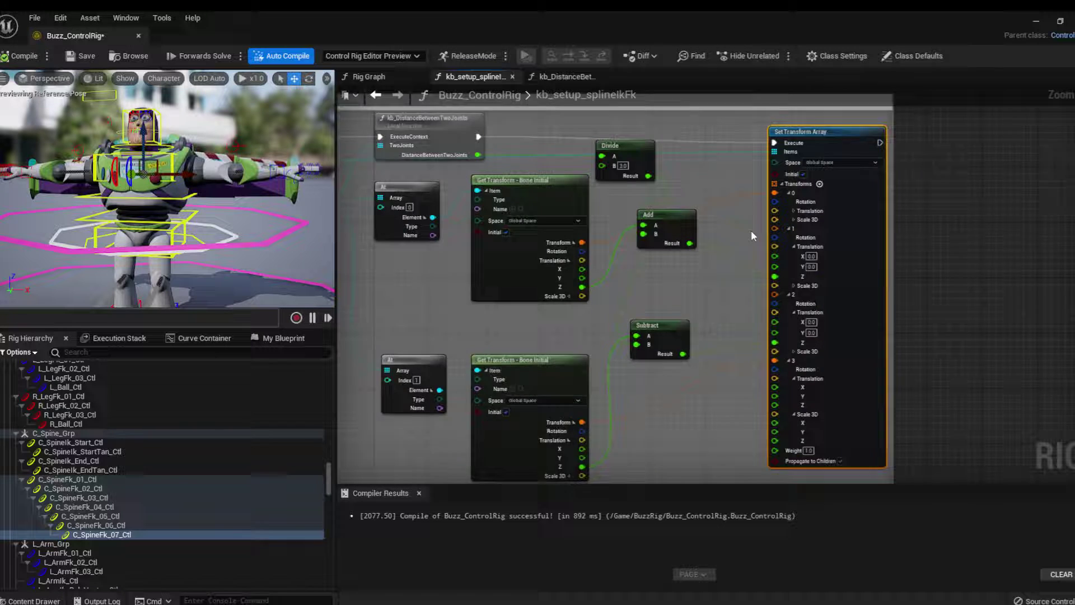
pyautogui.scroll(1, 751, 235)
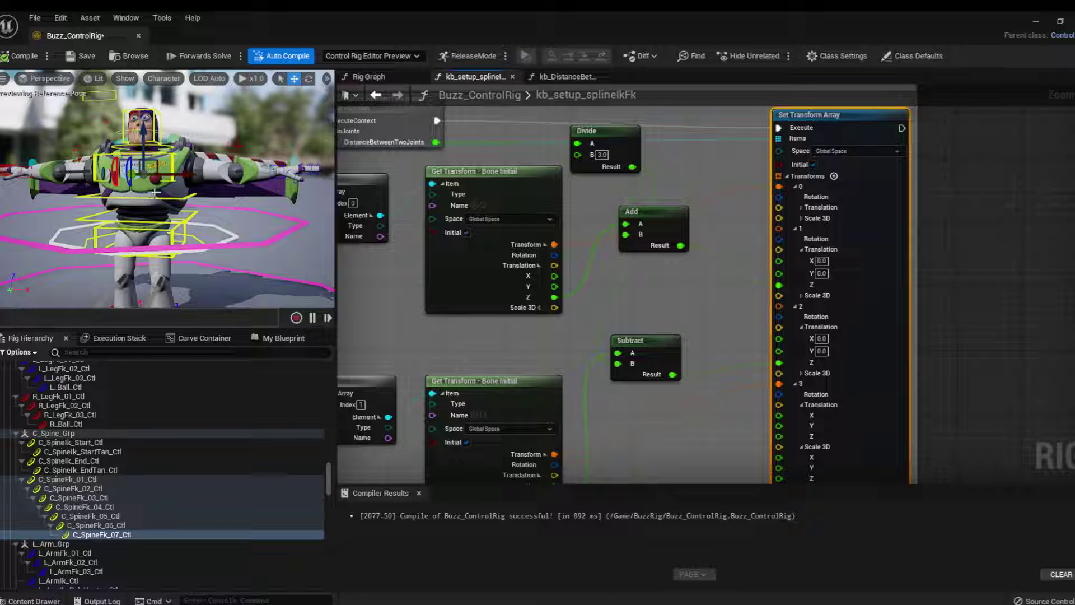
# Select C_SpineIk_EndTan_Ctl and C_SpineIk_End_Ctl in the rig hierarchy to compare them with the Set Transform Array node's Transforms entries
pyautogui.click(106, 471)
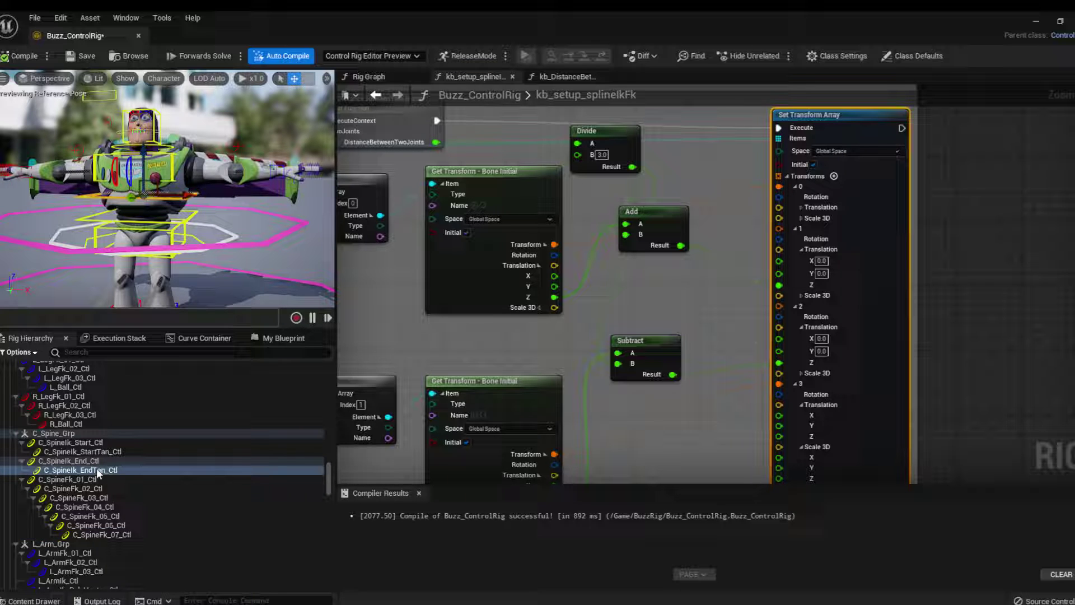
pyautogui.click(69, 461)
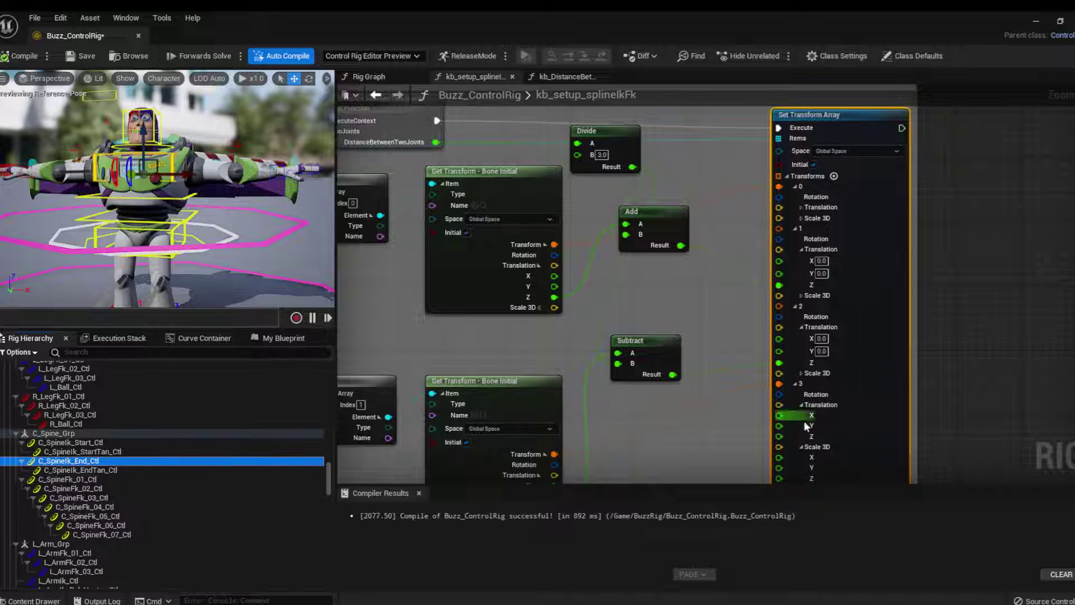
pyautogui.moveTo(734, 425); pyautogui.dragTo(723, 349, button='right')
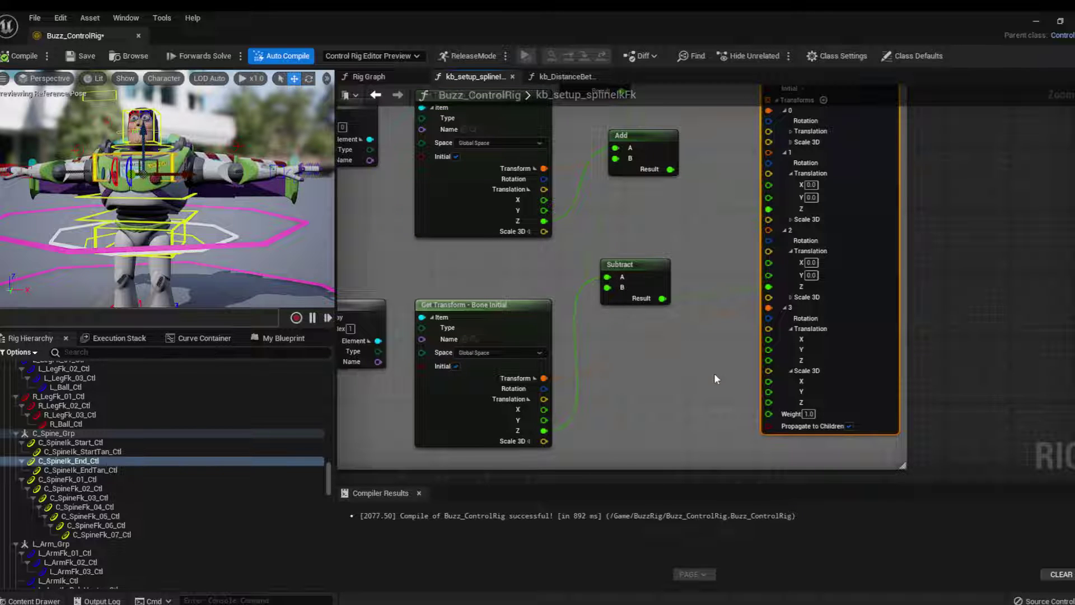
# Review how the Rig Element Key Array feeds the index 0 At node ahead of Get Transform in the spine IK group
pyautogui.moveTo(714, 373); pyautogui.dragTo(790, 407, button='right')
pyautogui.scroll(-1, 791, 407)
pyautogui.moveTo(477, 250); pyautogui.dragTo(551, 301, button='right')
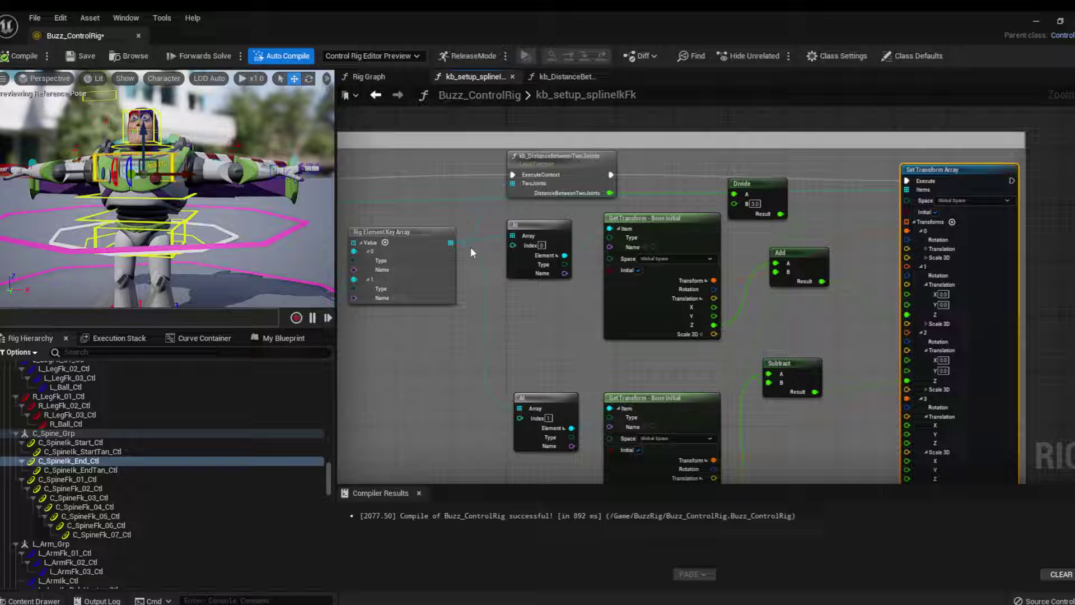
pyautogui.click(408, 247)
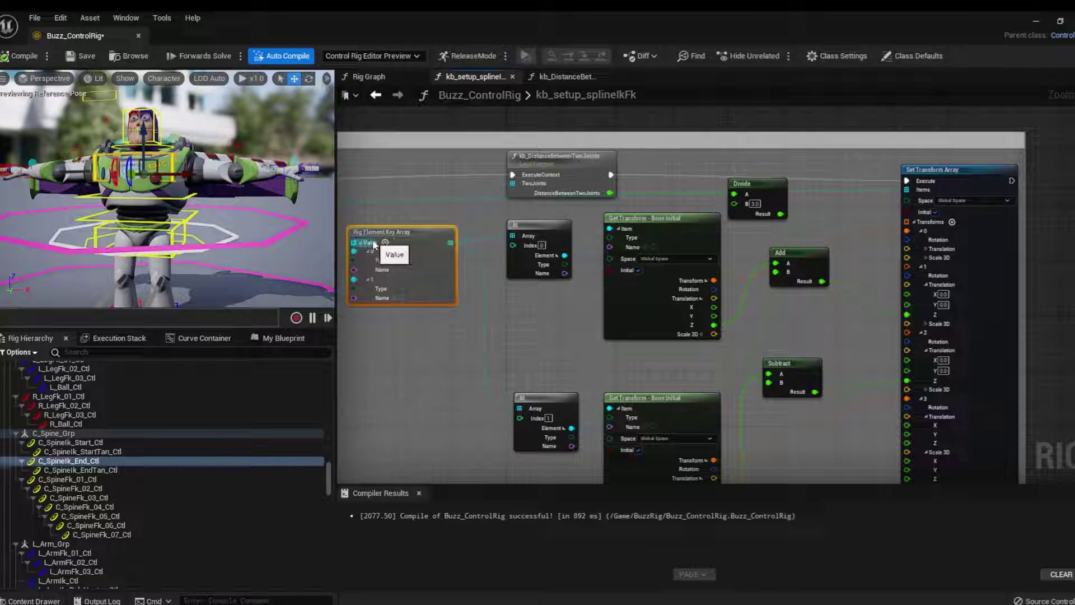
pyautogui.click(536, 229)
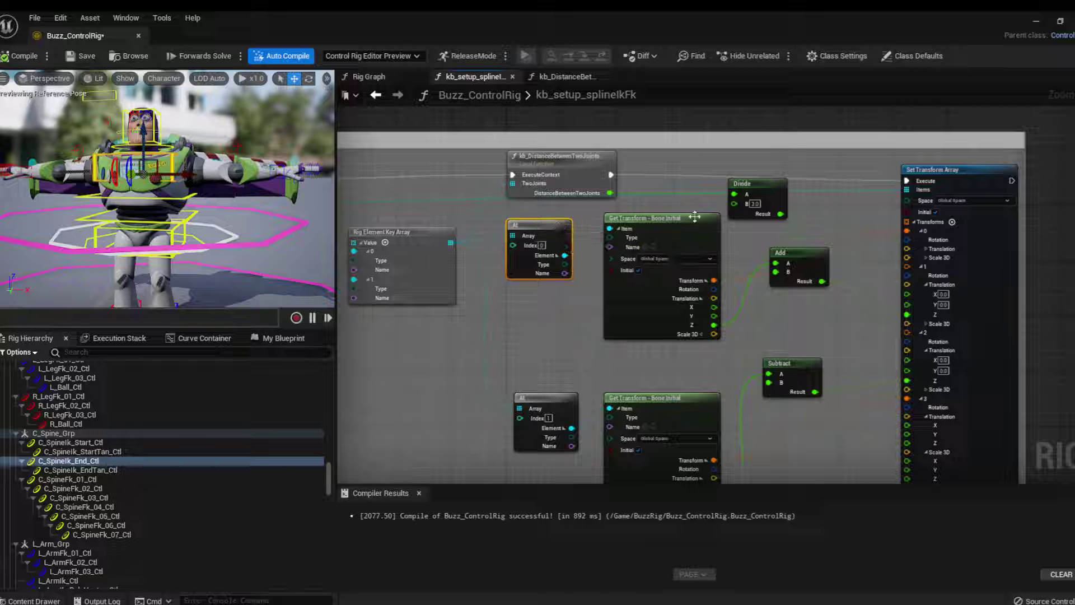
# Trace the upper Get Transform node's output to Transforms entry 0 and select C_SpineIk_Start_Ctl in the rig hierarchy
pyautogui.click(657, 219)
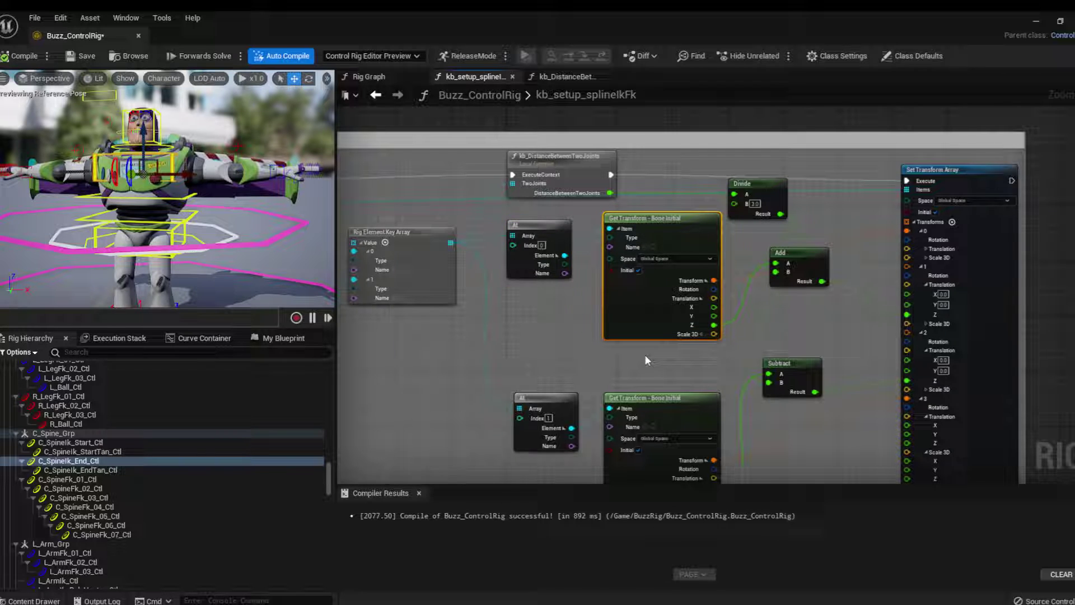
pyautogui.moveTo(644, 355); pyautogui.dragTo(558, 355, button='right')
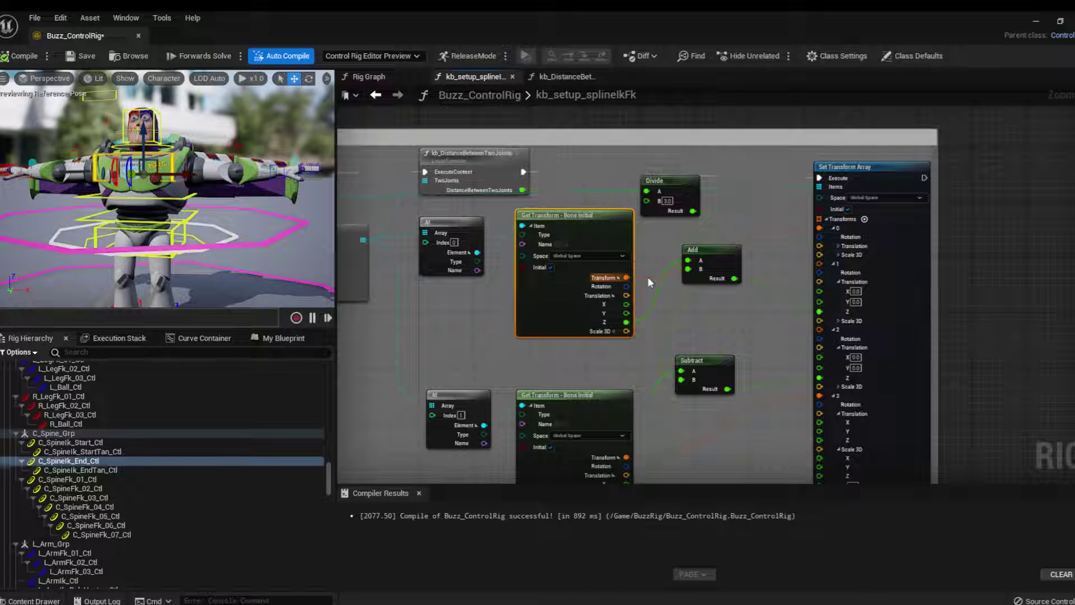
pyautogui.moveTo(836, 228); pyautogui.dragTo(835, 229)
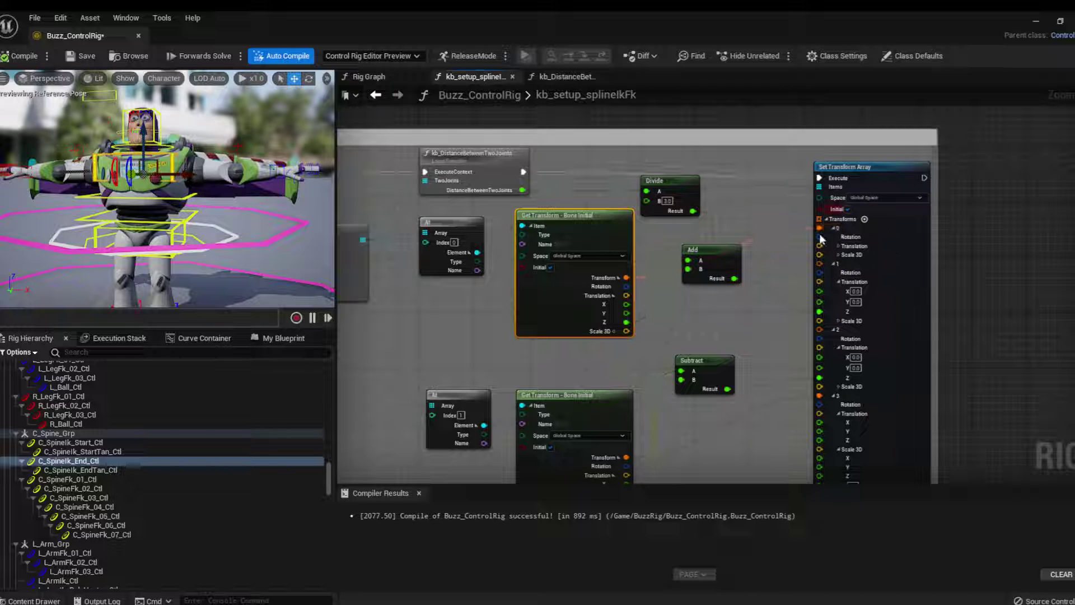
pyautogui.click(834, 228)
pyautogui.click(70, 443)
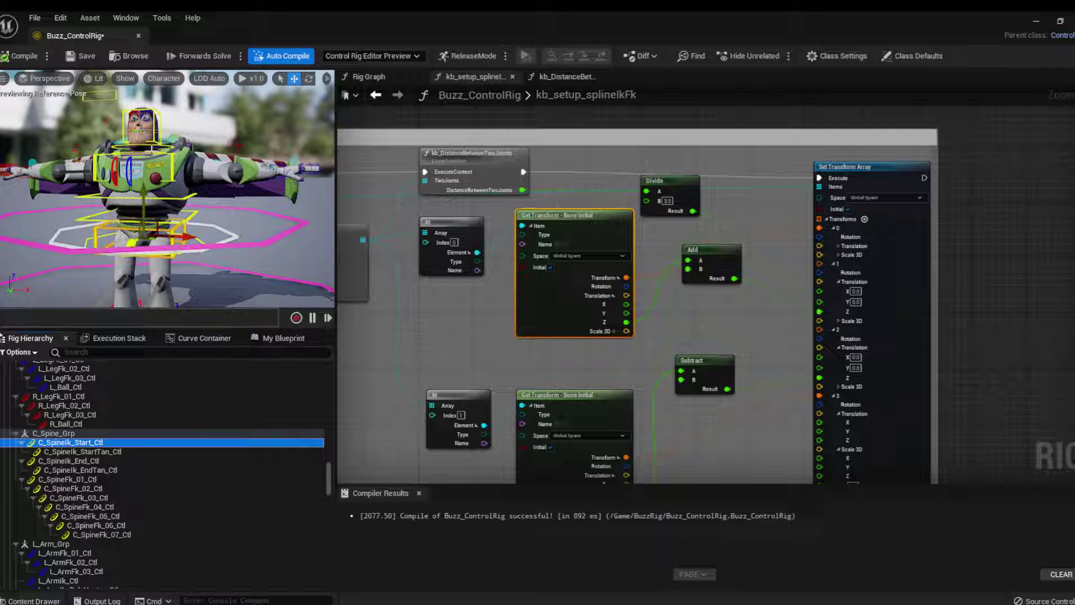
# Select C_SpineIk_End_Ctl and trace the index 1 At node through its Get Transform to Transforms entry 3
pyautogui.moveTo(450, 335); pyautogui.dragTo(475, 293, button='right')
pyautogui.scroll(-1, 460, 312)
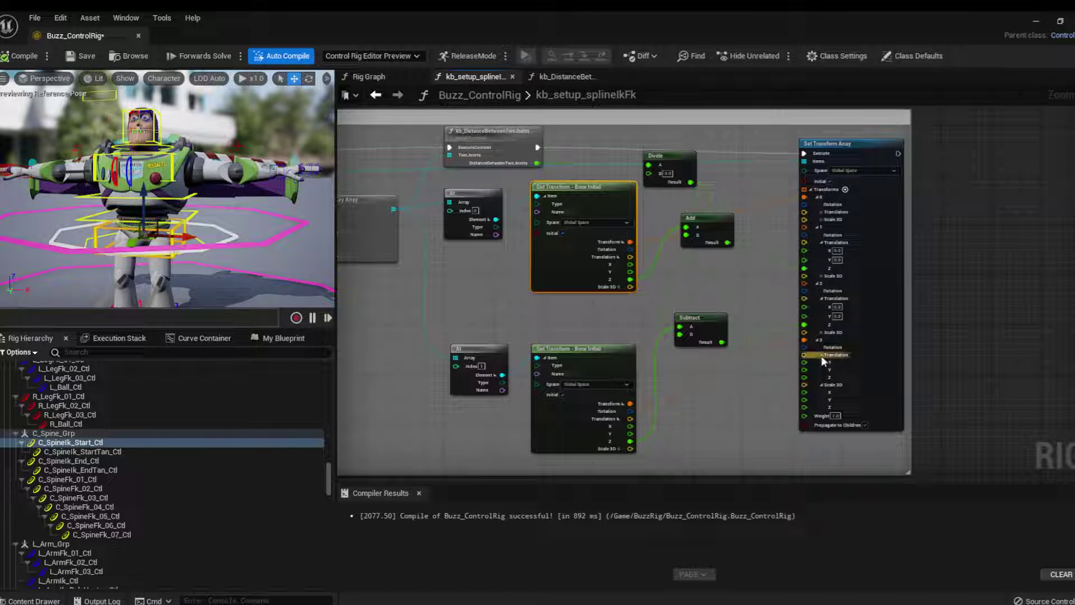
pyautogui.click(83, 462)
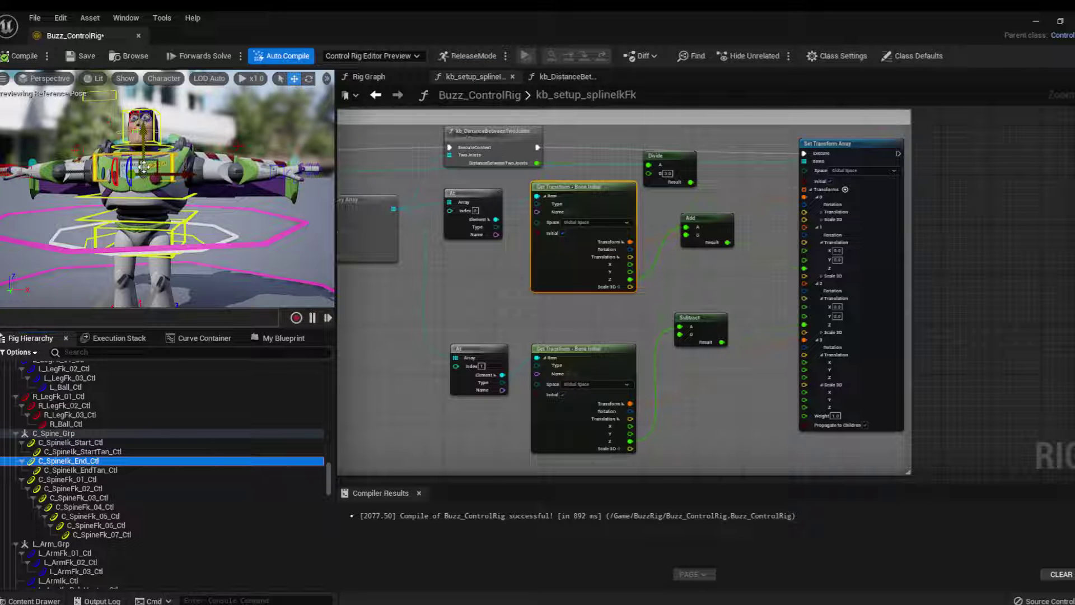
pyautogui.moveTo(402, 283); pyautogui.dragTo(453, 294, button='right')
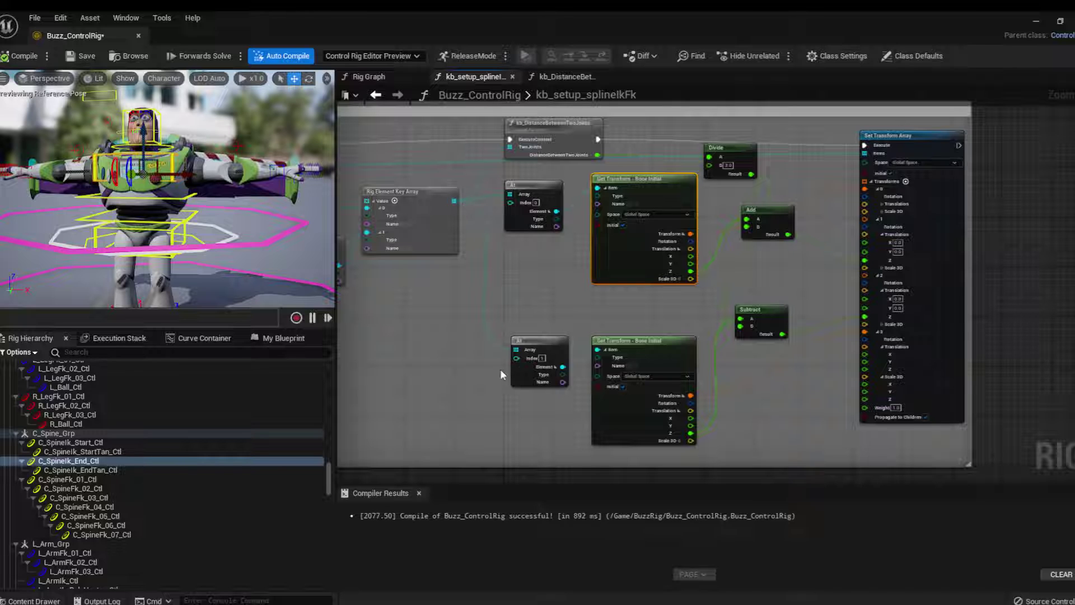
pyautogui.moveTo(523, 370); pyautogui.dragTo(451, 351, button='right')
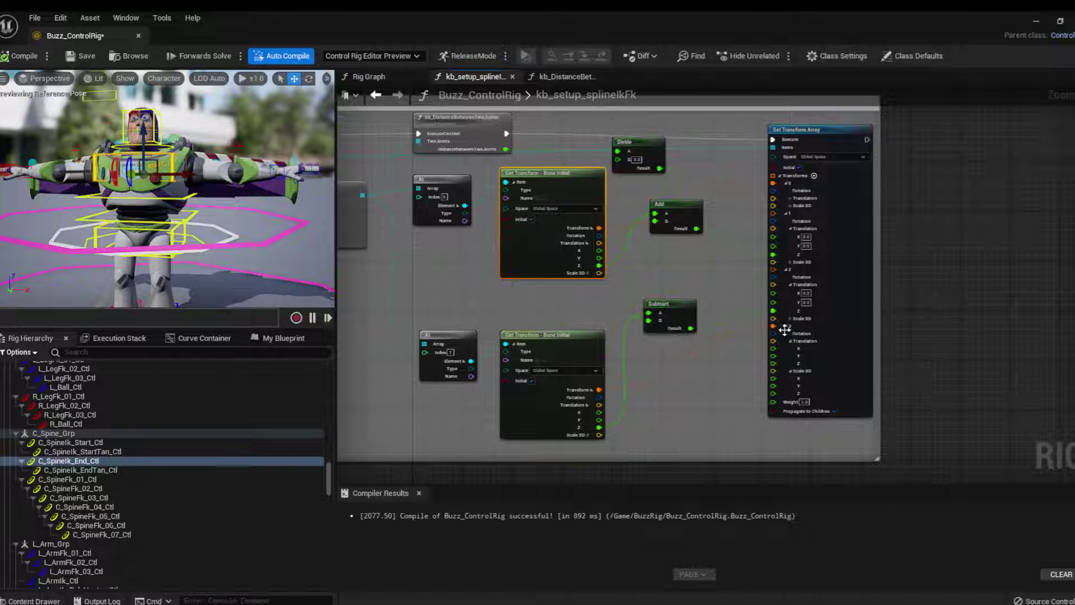
pyautogui.moveTo(734, 370); pyautogui.dragTo(757, 408, button='right')
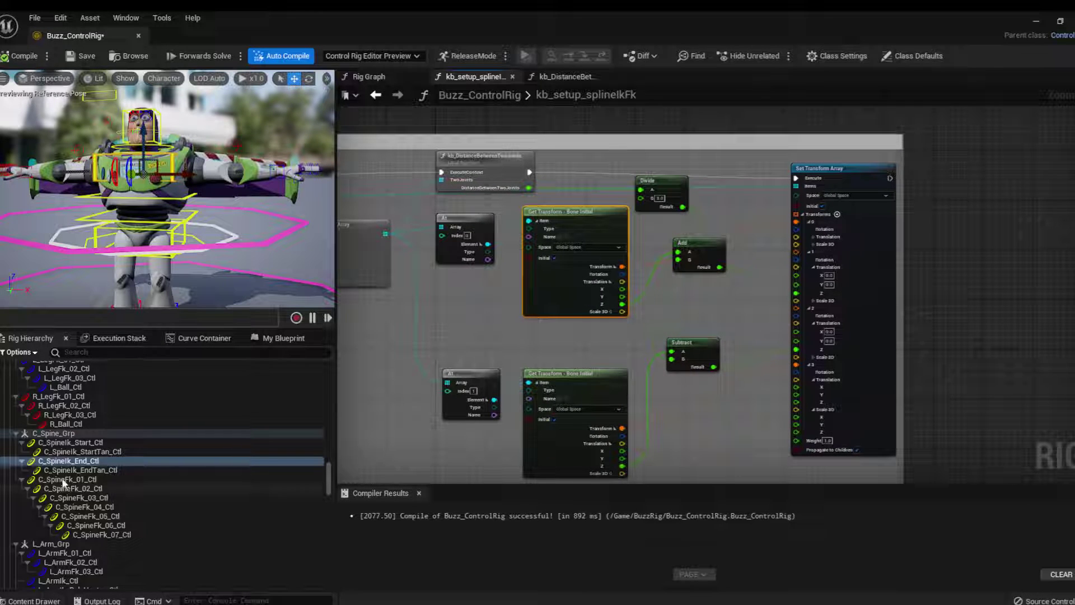
# Select the tangent controls C_SpineIk_EndTan_Ctl and C_SpineIk_StartTan_Ctl one after the other to see their placement on the spine
pyautogui.click(111, 470)
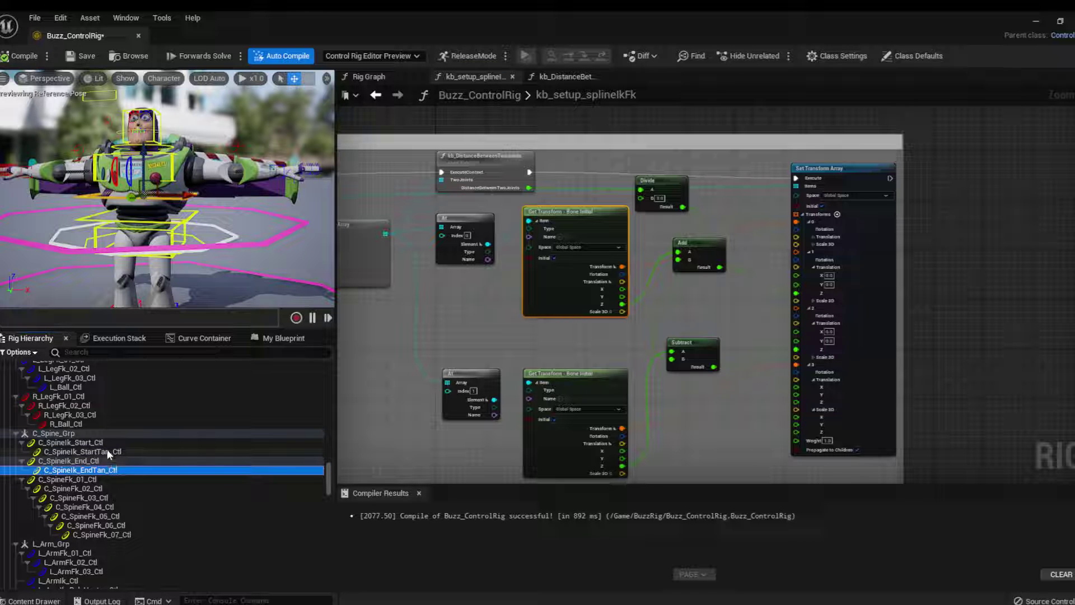
pyautogui.click(106, 450)
pyautogui.moveTo(739, 315); pyautogui.dragTo(771, 343, button='right')
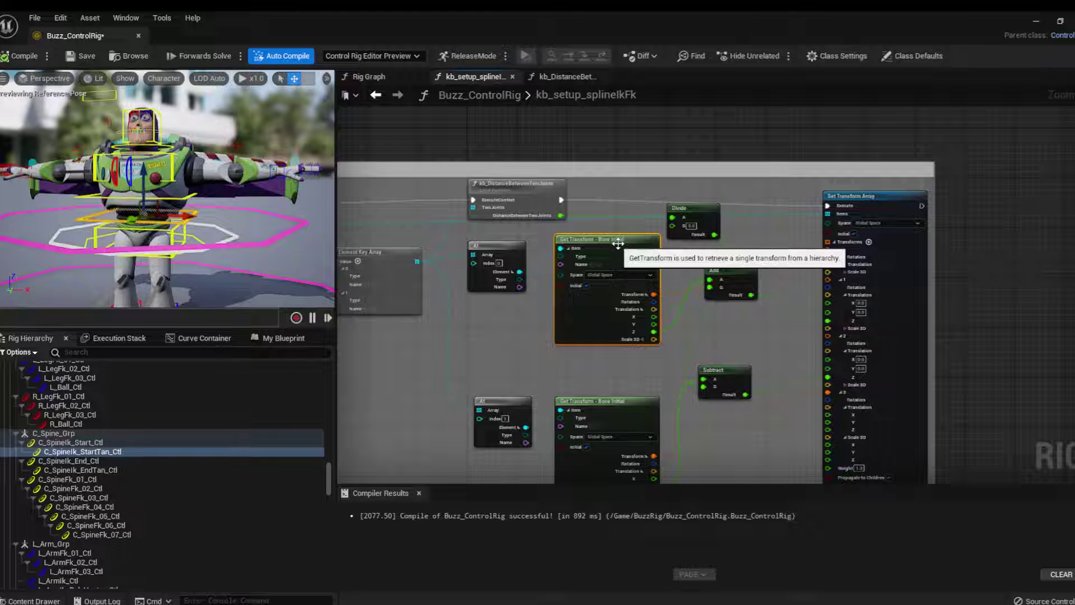
# Move the Add node slightly to the right and compare C_SpineIk_Start_Ctl with C_SpineIk_StartTan_Ctl in the rig hierarchy
pyautogui.moveTo(730, 269); pyautogui.dragTo(749, 262)
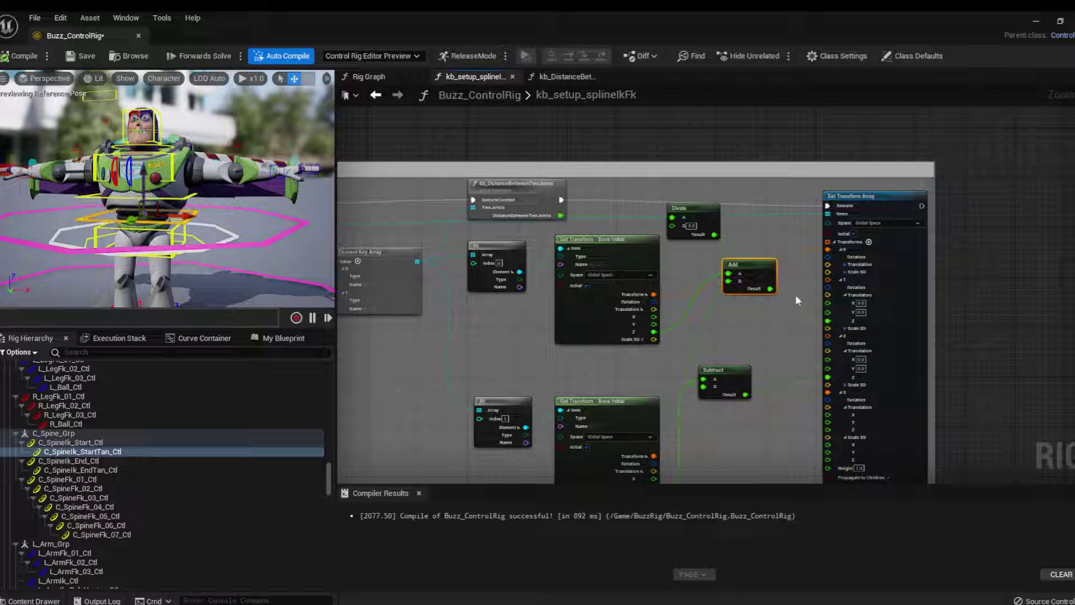
pyautogui.click(831, 325)
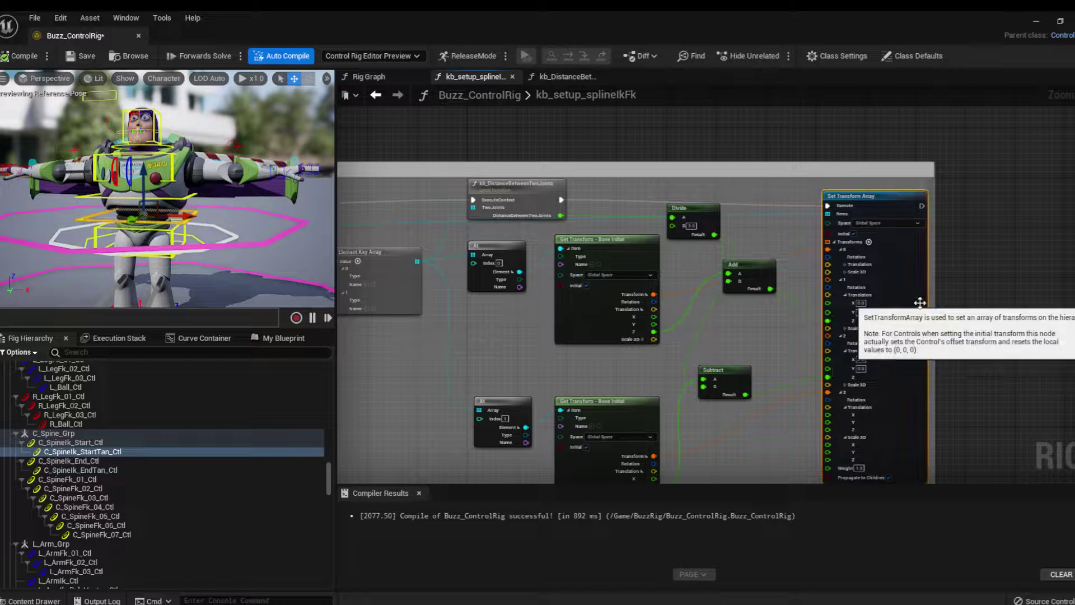
pyautogui.click(97, 443)
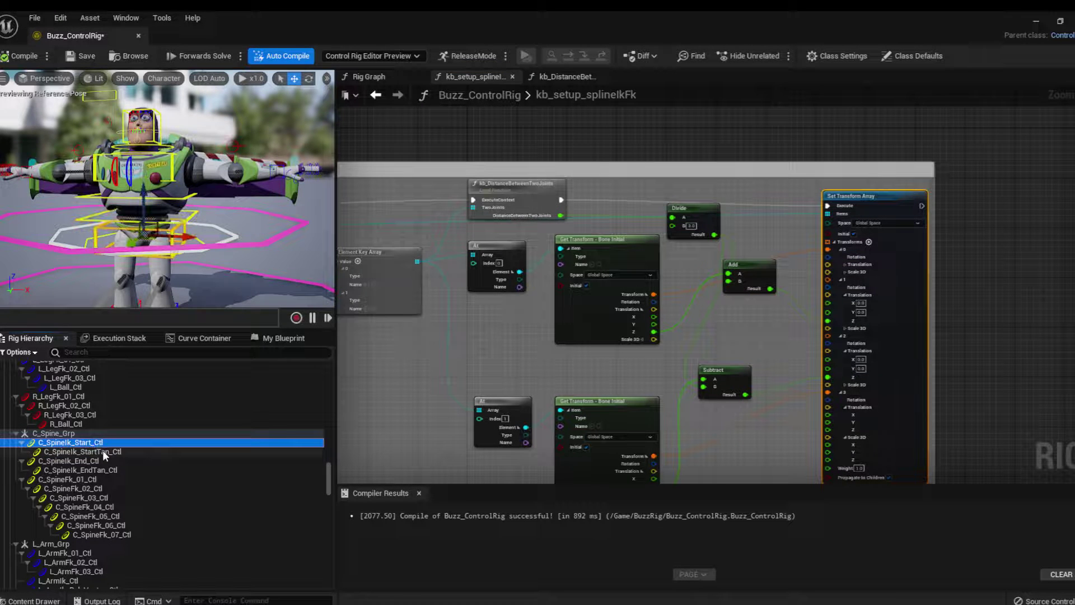
pyautogui.click(103, 453)
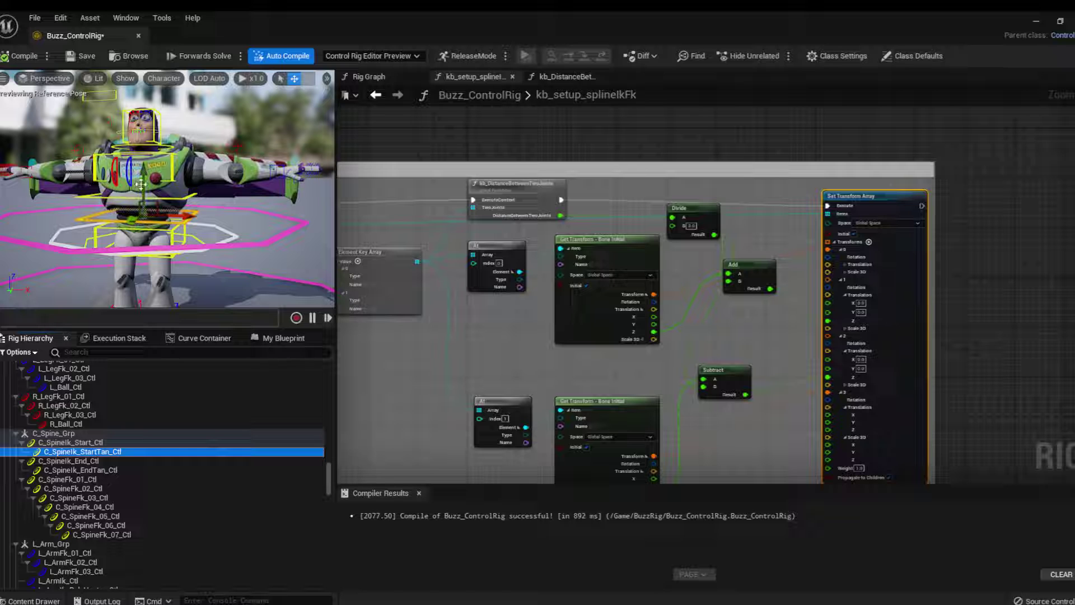
pyautogui.moveTo(143, 178); pyautogui.dragTo(144, 167)
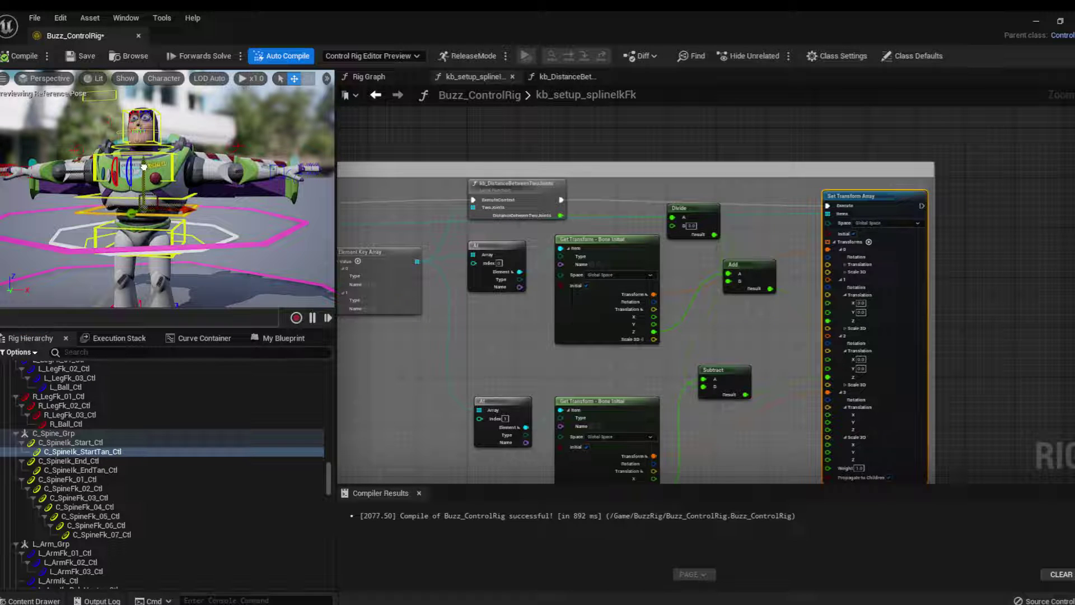
# Select C_SpineIk_EndTan_Ctl and move the Subtract node that offsets its Z translation slightly to the right
pyautogui.moveTo(773, 360); pyautogui.dragTo(711, 267, button='right')
pyautogui.scroll(1, 683, 344)
pyautogui.moveTo(660, 358); pyautogui.dragTo(693, 406, button='right')
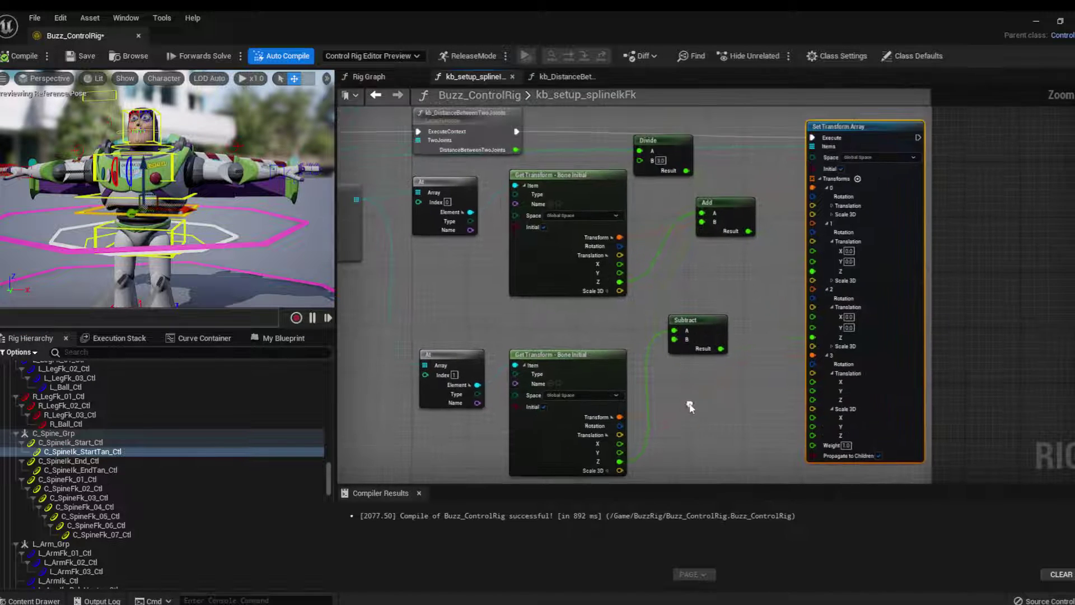
pyautogui.click(101, 469)
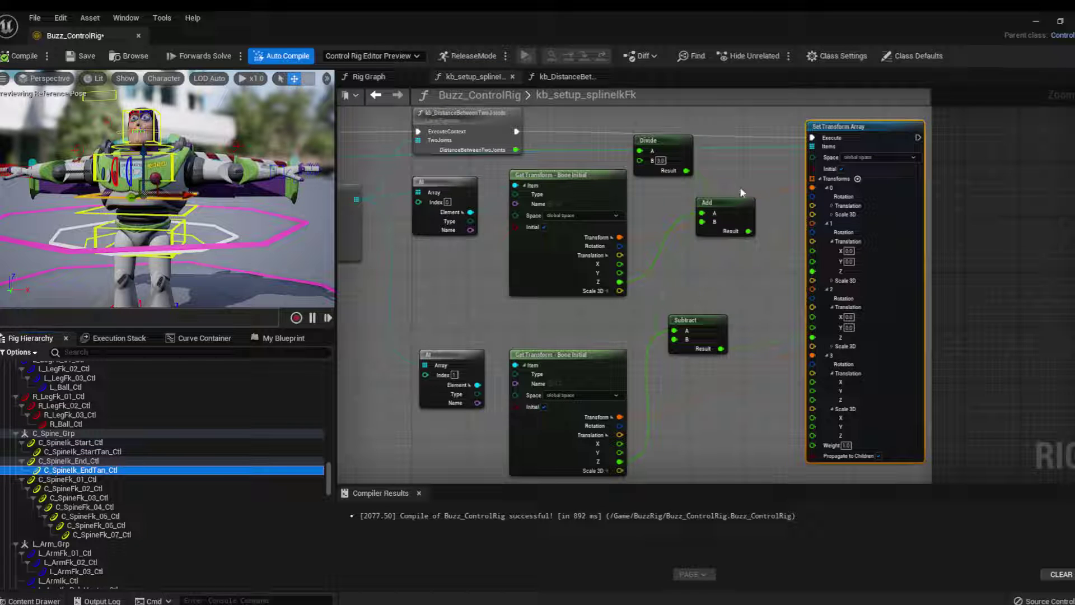
pyautogui.moveTo(672, 343)
pyautogui.mouseDown()
pyautogui.moveTo(707, 338)
pyautogui.moveTo(693, 344)
pyautogui.mouseUp()
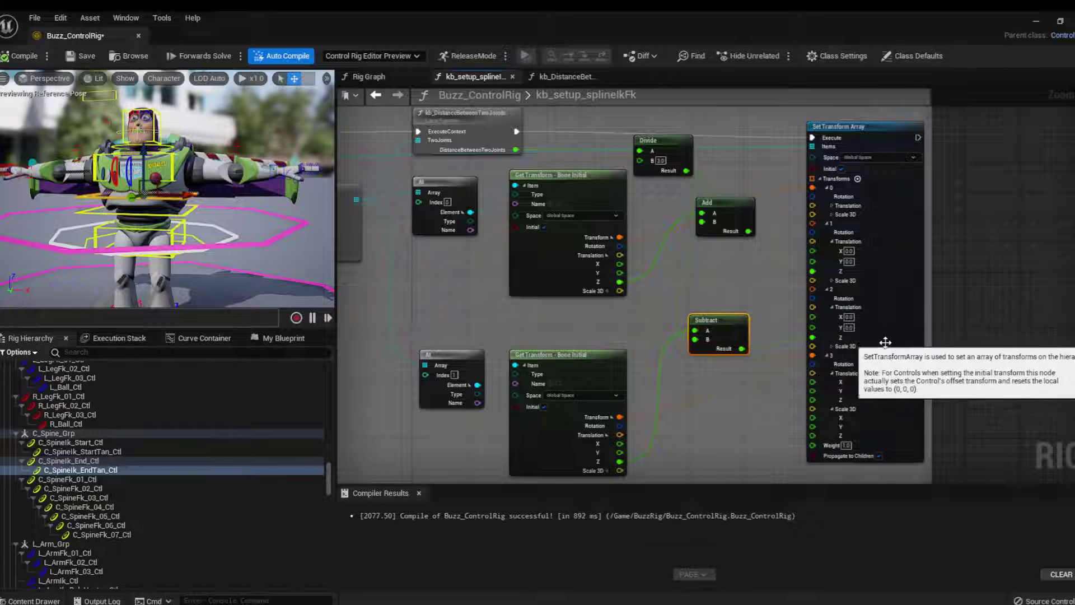
# Look over the whole kb_setup_splineIkFk function and return to the main Rig Graph
pyautogui.scroll(-3, 731, 426)
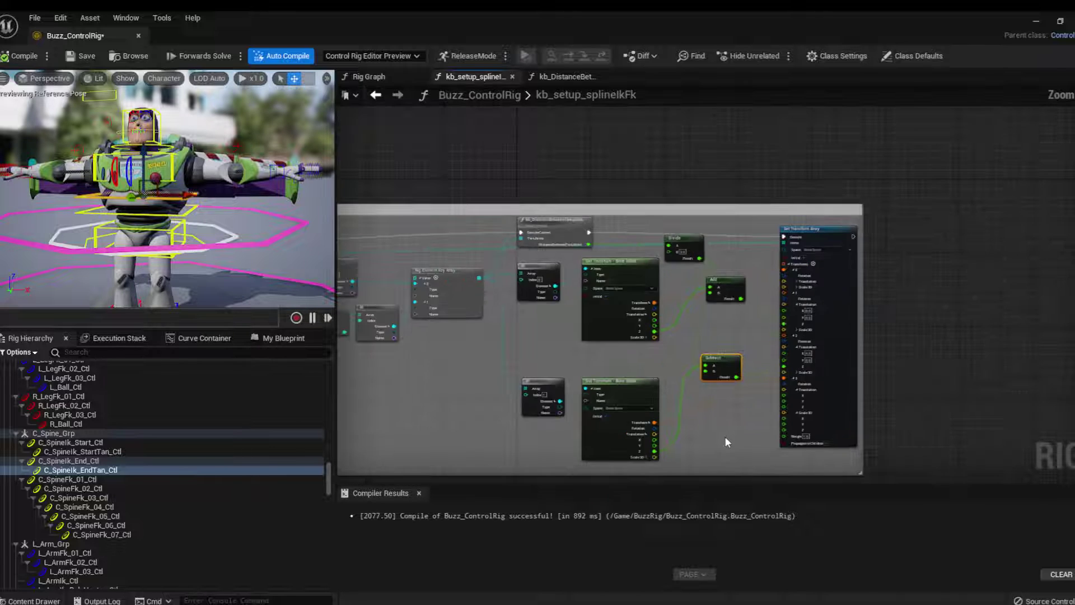
pyautogui.scroll(-3, 795, 386)
pyautogui.moveTo(552, 369); pyautogui.dragTo(491, 321, button='right')
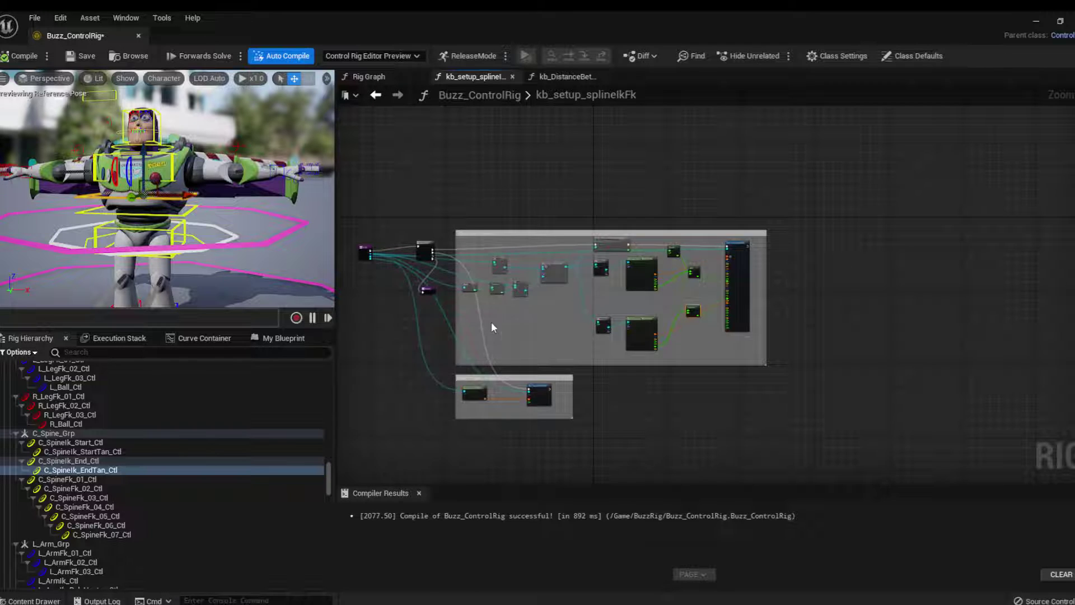
pyautogui.scroll(2, 492, 321)
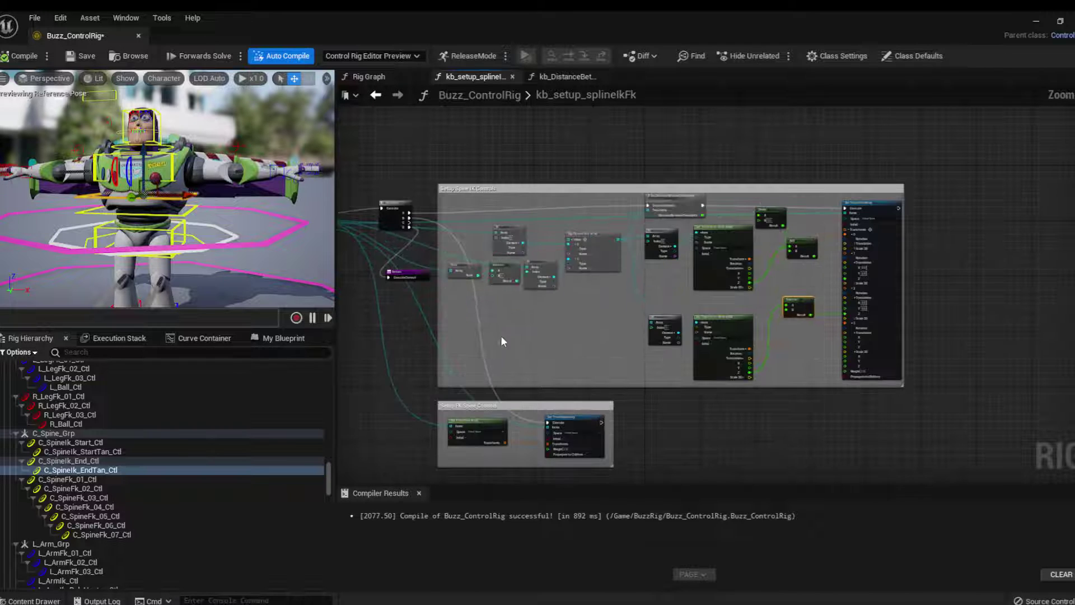
pyautogui.click(558, 78)
pyautogui.click(374, 78)
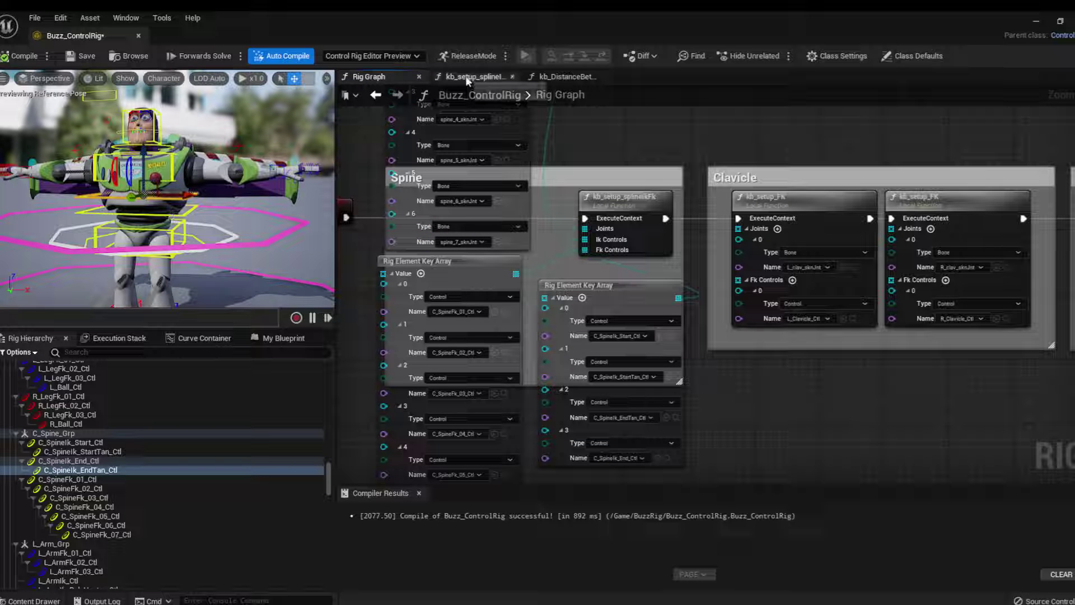
# Find the forward-solve Spine group in the Rig Graph and open its kb_forward_splineIkFk function
pyautogui.scroll(-1, 580, 259)
pyautogui.moveTo(571, 427); pyautogui.dragTo(521, 178, button='right')
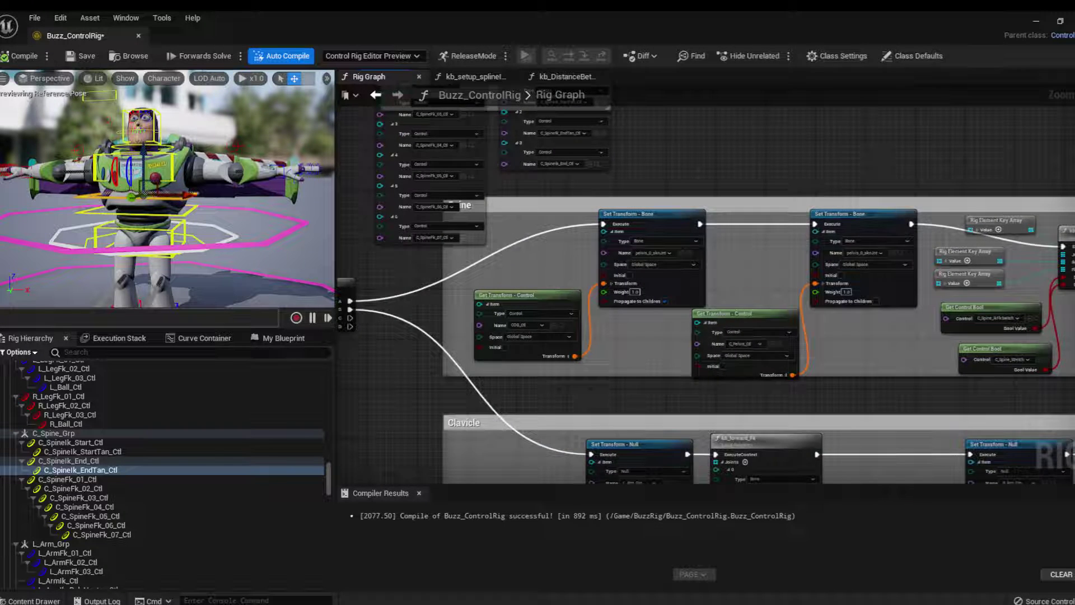
pyautogui.moveTo(522, 346); pyautogui.dragTo(484, 339, button='right')
pyautogui.scroll(1, 576, 328)
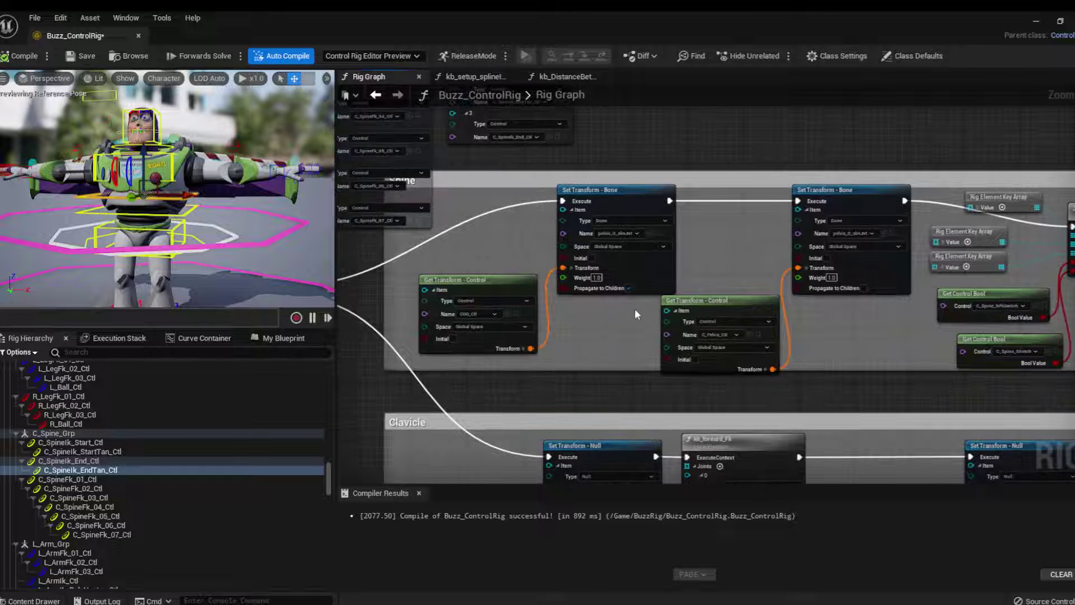
pyautogui.scroll(-2, 635, 309)
pyautogui.moveTo(553, 351); pyautogui.dragTo(678, 218, button='right')
pyautogui.moveTo(689, 297); pyautogui.dragTo(636, 307, button='right')
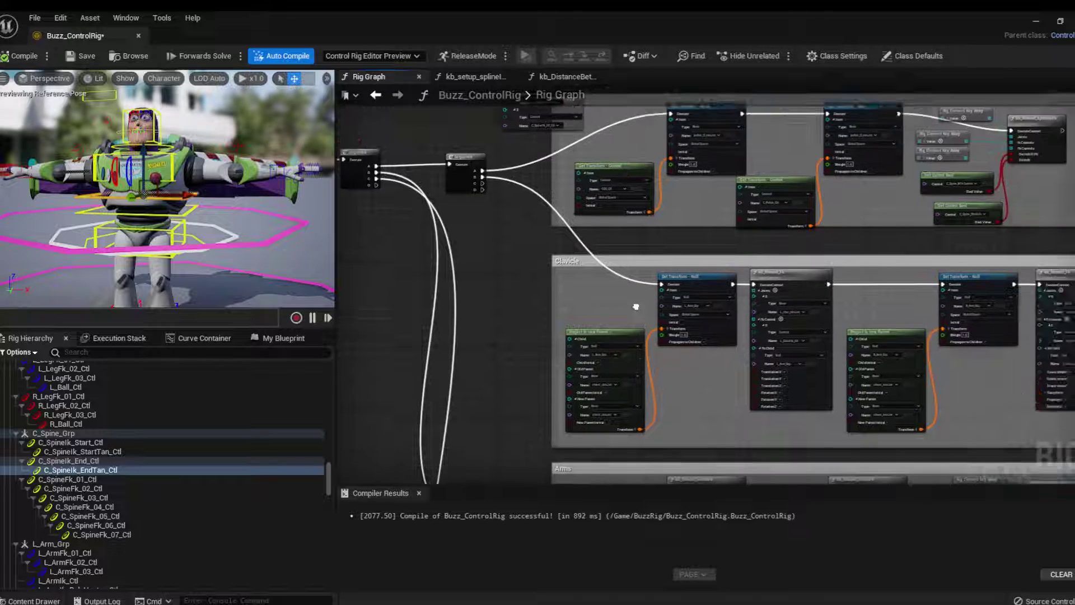
pyautogui.scroll(-2, 733, 348)
pyautogui.scroll(2, 617, 355)
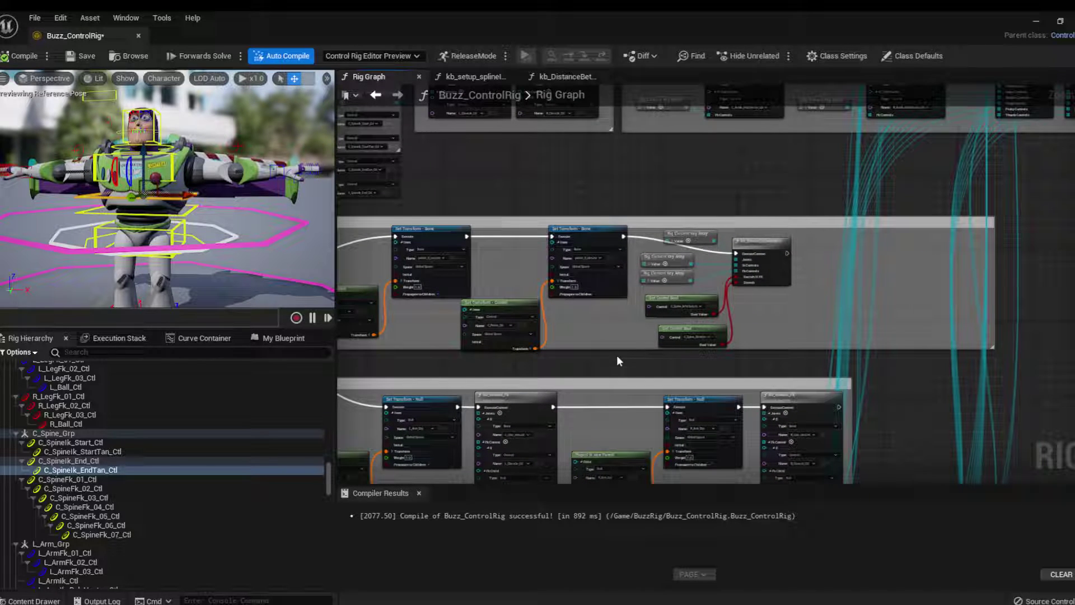
pyautogui.doubleClick(765, 246)
# Enable debug on the SplineIK node in the IK group of kb_forward_splineIkFk
pyautogui.moveTo(595, 304); pyautogui.dragTo(529, 372, button='right')
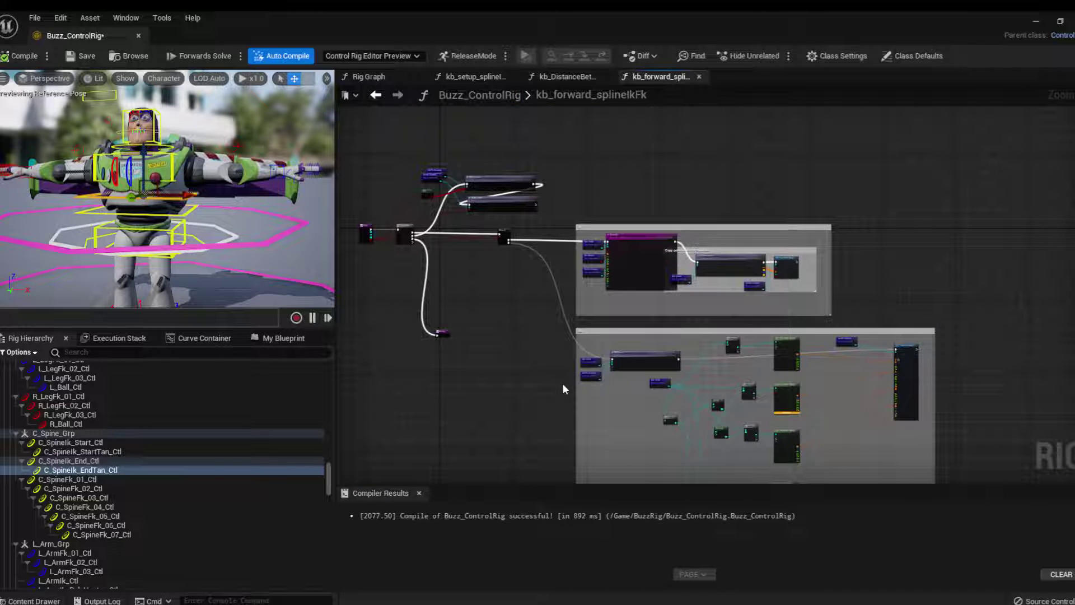
pyautogui.scroll(2, 563, 383)
pyautogui.moveTo(481, 238); pyautogui.dragTo(500, 357, button='right')
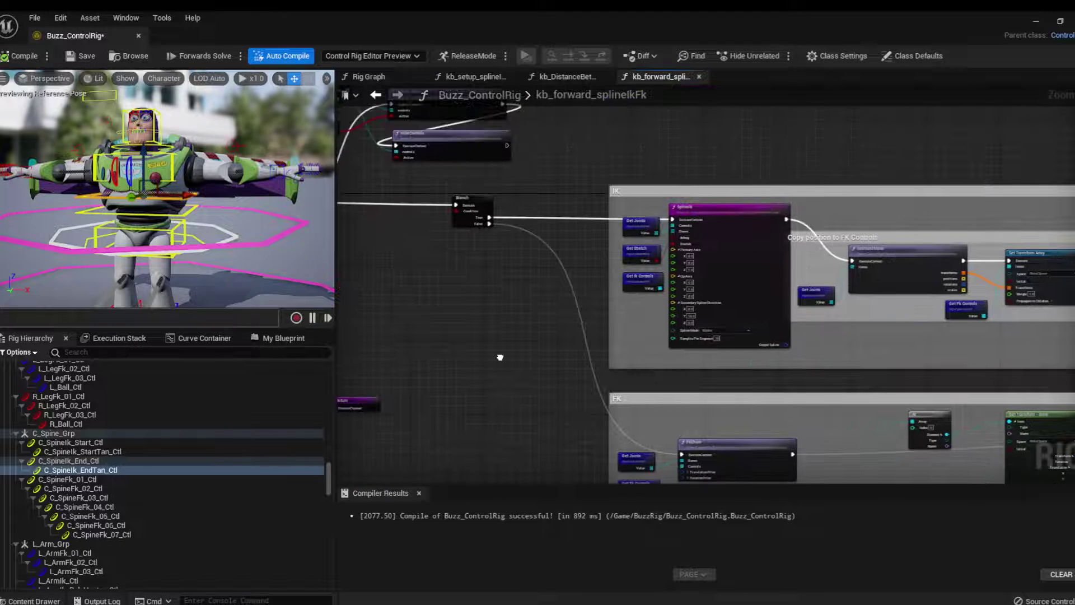
pyautogui.scroll(3, 584, 359)
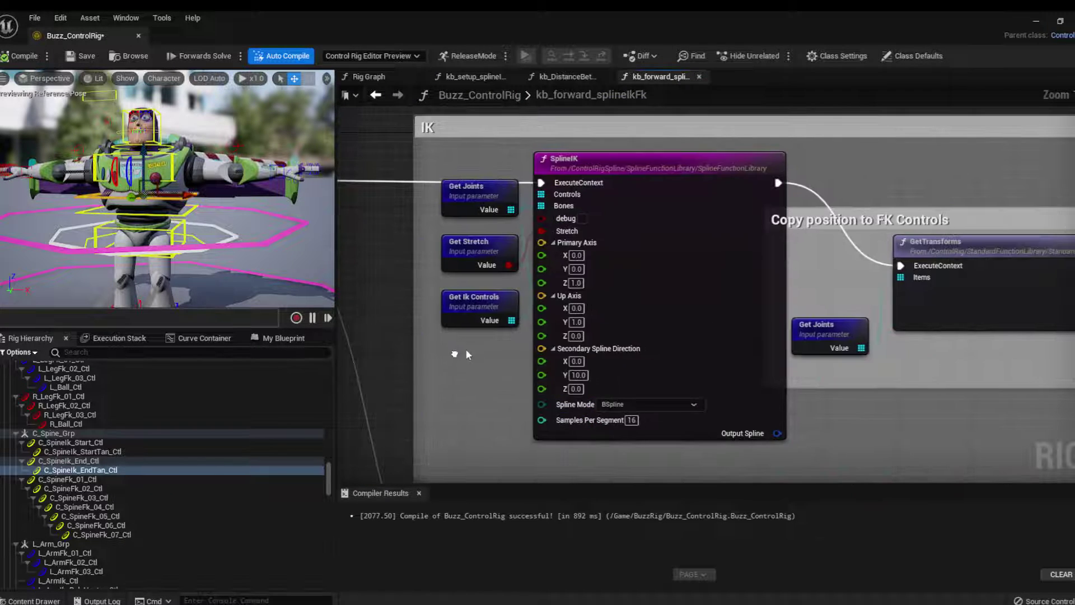
pyautogui.click(582, 218)
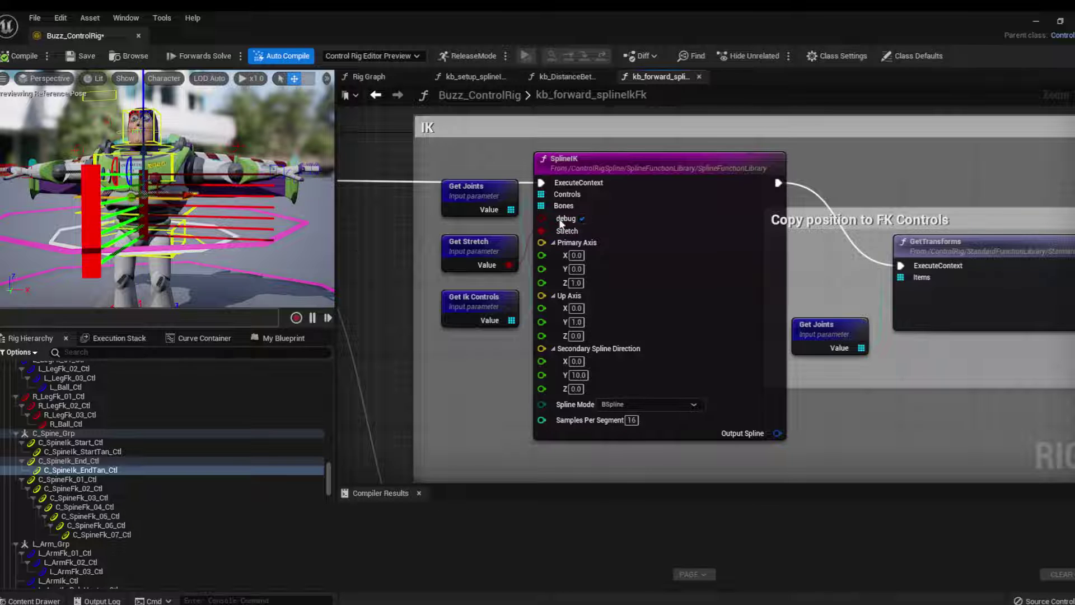
pyautogui.click(582, 219)
# Examine the debug splines around the character's spine from the side and select the SplineIK node to review its settings
pyautogui.moveTo(222, 275)
pyautogui.keyDown('alt'); pyautogui.mouseDown()
pyautogui.moveTo(168, 275)
pyautogui.moveTo(219, 276)
pyautogui.mouseUp(); pyautogui.keyUp('alt')
pyautogui.moveTo(218, 276)
pyautogui.keyDown('alt'); pyautogui.mouseDown(button='right')
pyautogui.moveTo(185, 276)
pyautogui.moveTo(229, 275)
pyautogui.mouseUp(button='right'); pyautogui.keyUp('alt')
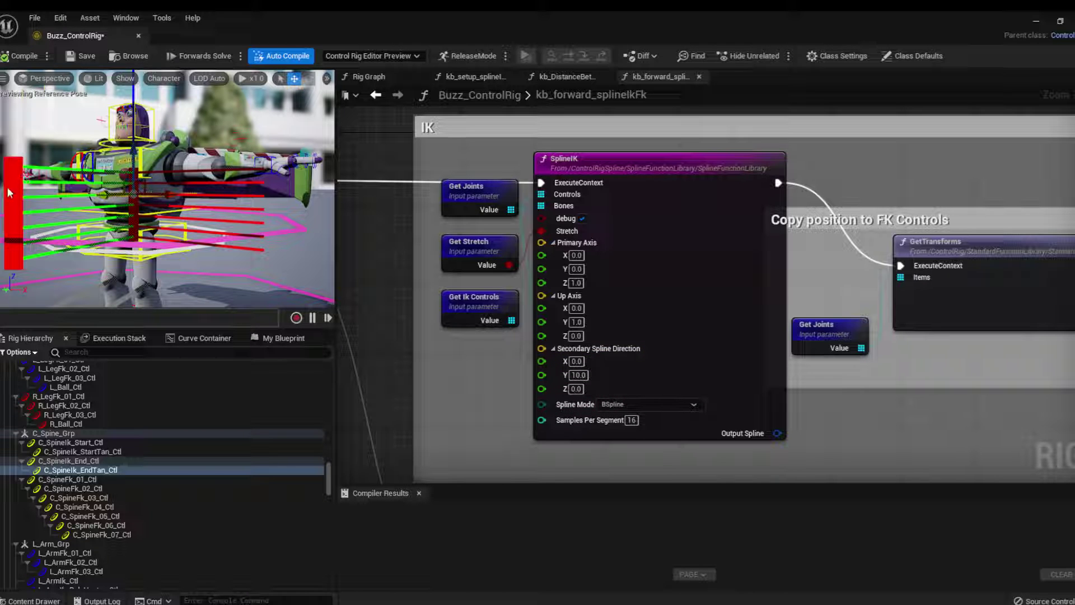
pyautogui.moveTo(33, 211)
pyautogui.keyDown('alt'); pyautogui.mouseDown()
pyautogui.moveTo(84, 213)
pyautogui.moveTo(11, 209)
pyautogui.moveTo(33, 211)
pyautogui.mouseUp(); pyautogui.keyUp('alt')
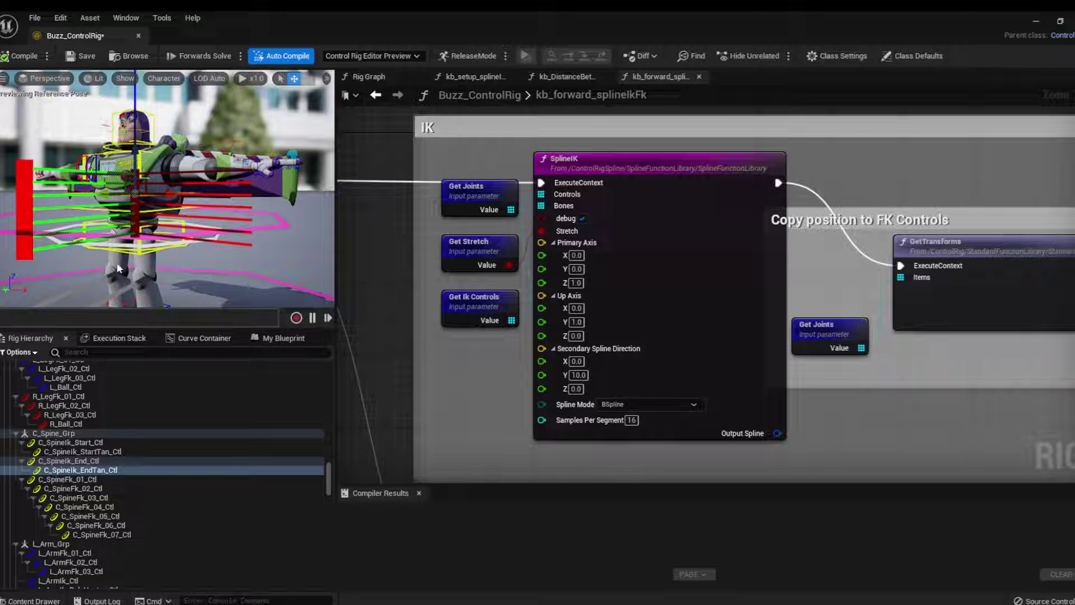
pyautogui.keyDown('alt'); pyautogui.moveTo(116, 262); pyautogui.dragTo(84, 260); pyautogui.keyUp('alt')
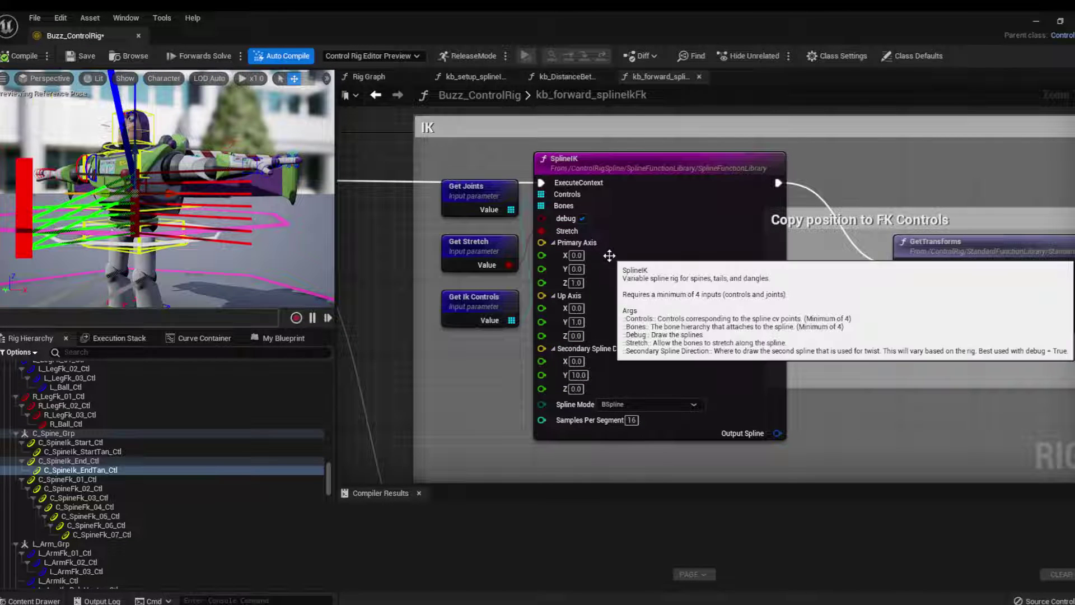
pyautogui.click(586, 228)
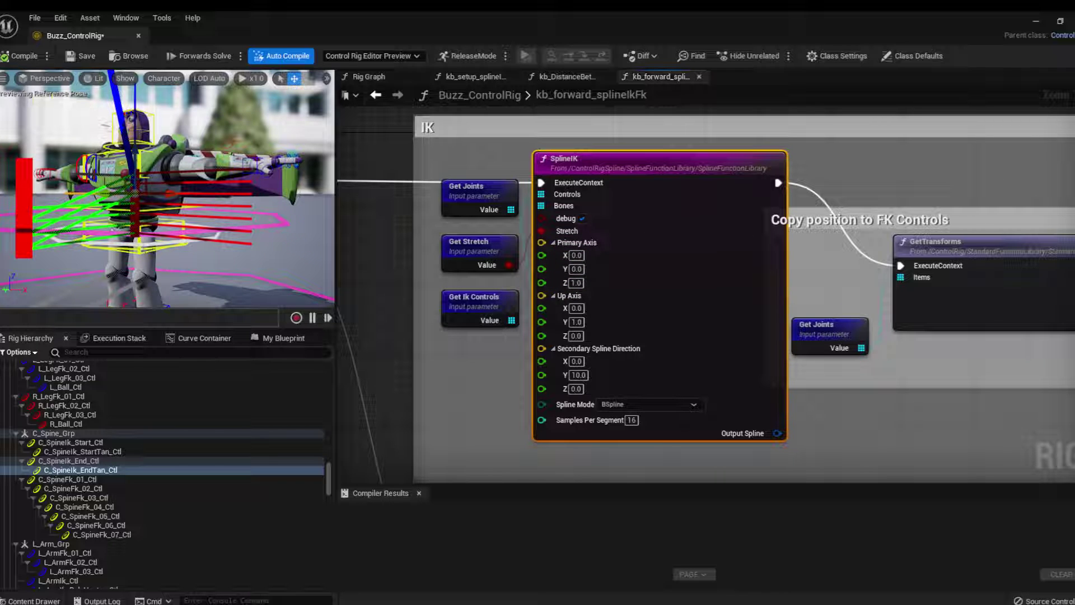
# Try a Secondary Spline Direction of X 10 and Y 0 on the SplineIK node
pyautogui.moveTo(146, 248)
pyautogui.keyDown('alt'); pyautogui.mouseDown(button='right')
pyautogui.moveTo(126, 248)
pyautogui.moveTo(137, 248)
pyautogui.mouseUp(button='right'); pyautogui.keyUp('alt')
pyautogui.keyDown('alt'); pyautogui.moveTo(166, 249); pyautogui.dragTo(143, 107); pyautogui.keyUp('alt')
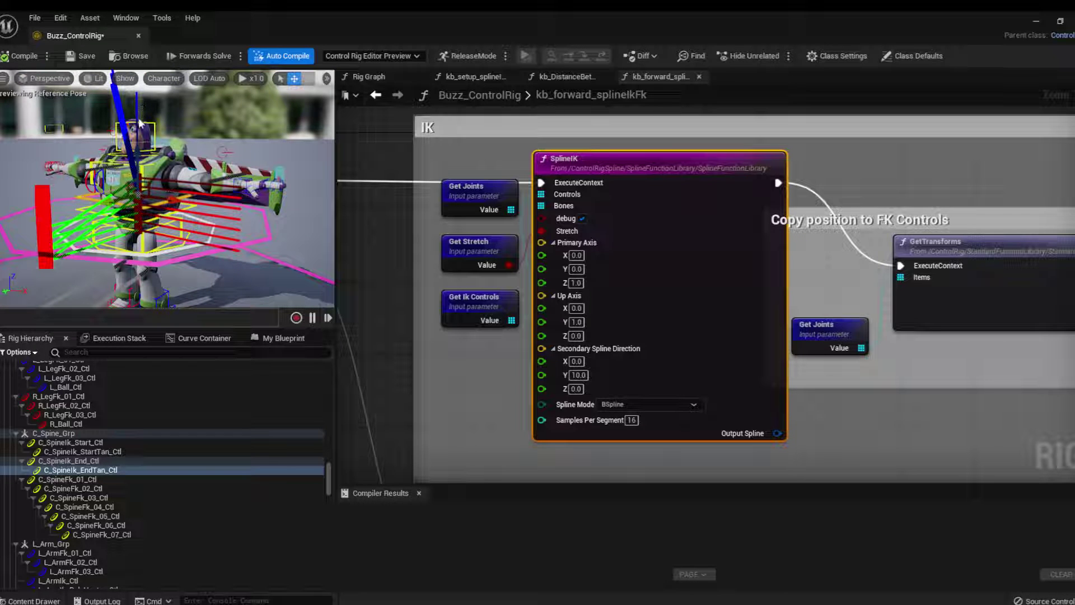
pyautogui.moveTo(138, 153)
pyautogui.mouseDown()
pyautogui.moveTo(143, 130)
pyautogui.moveTo(144, 143)
pyautogui.mouseUp()
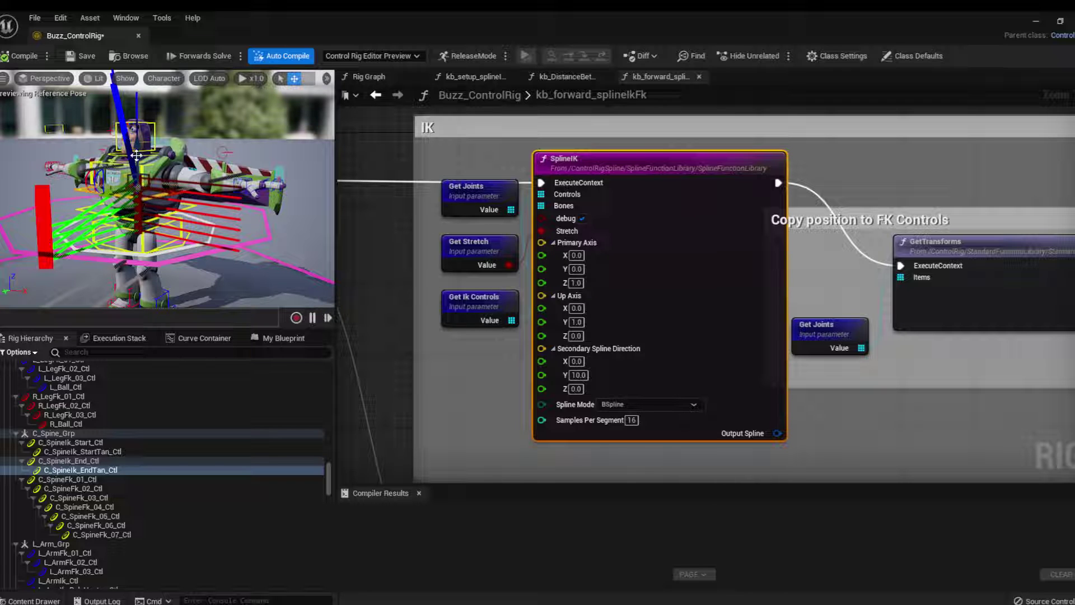
pyautogui.moveTo(137, 155); pyautogui.dragTo(141, 124)
pyautogui.keyDown('alt'); pyautogui.moveTo(132, 227); pyautogui.dragTo(78, 216); pyautogui.keyUp('alt')
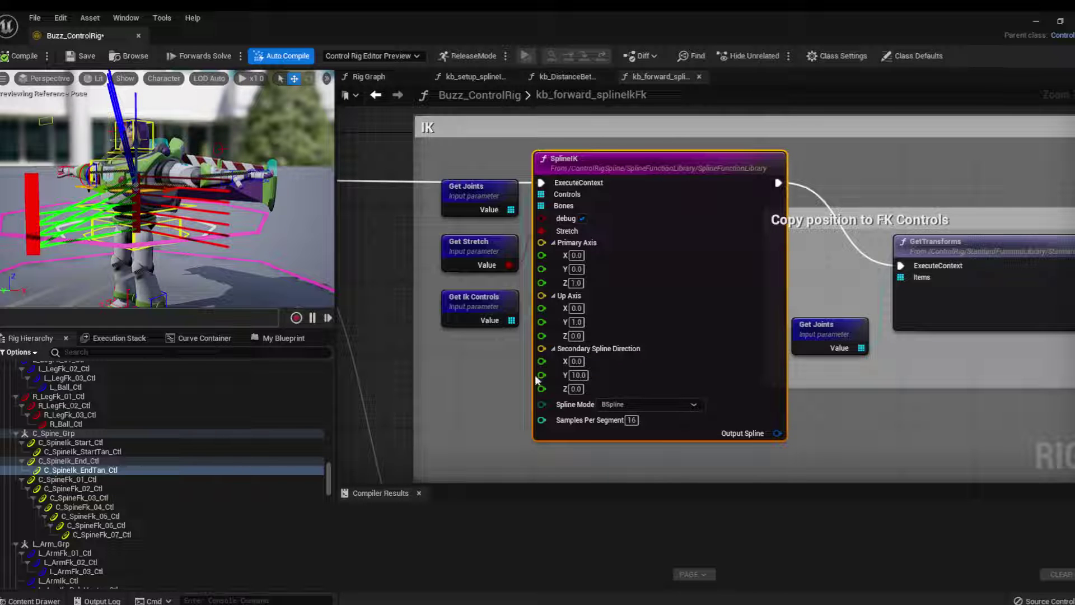
pyautogui.click(575, 378)
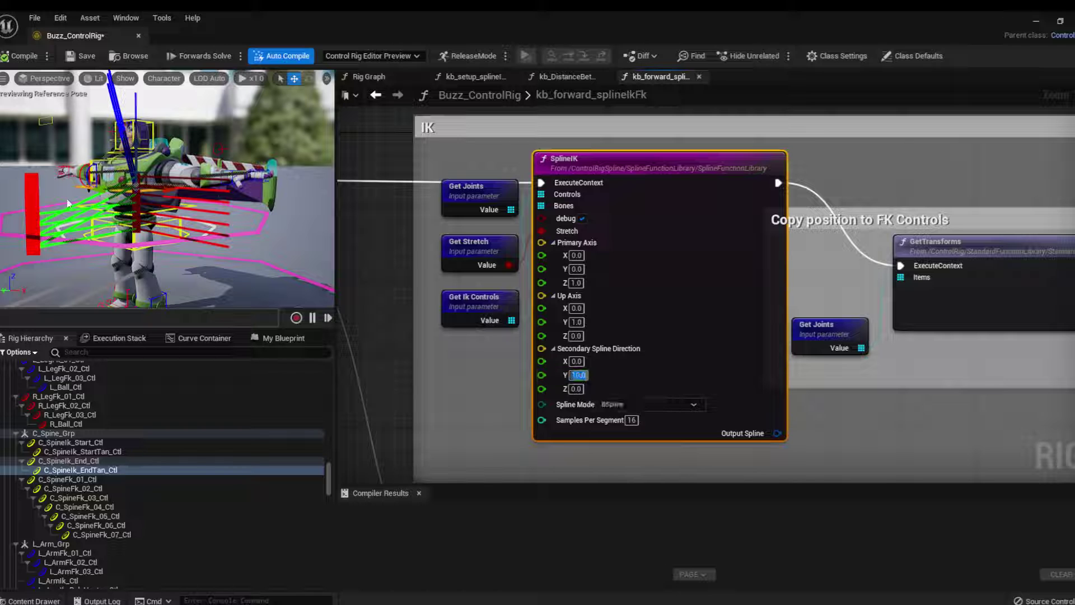
pyautogui.write('0')
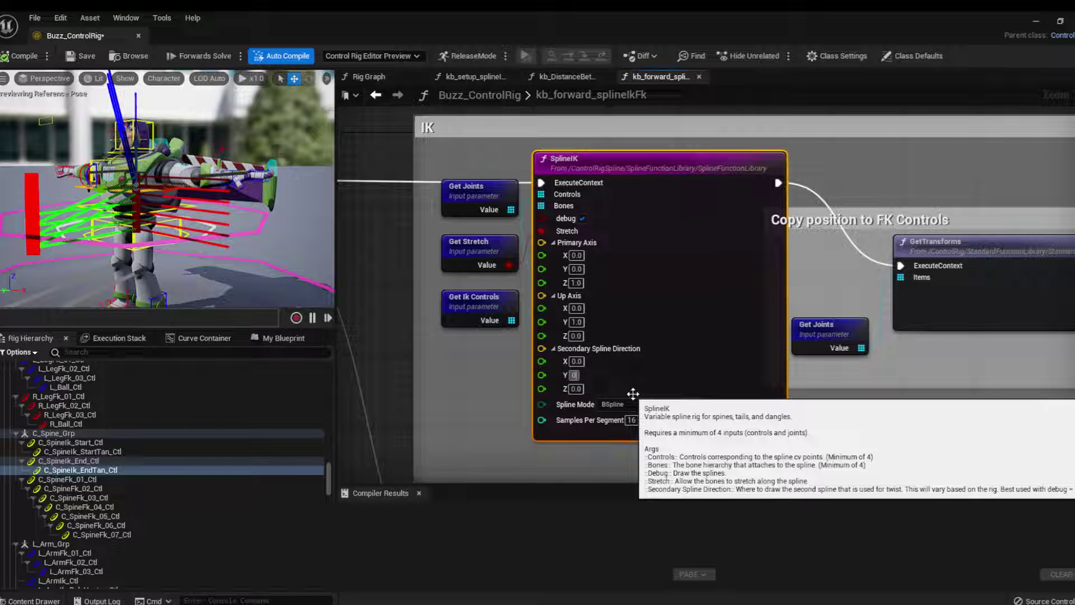
pyautogui.click(577, 362)
pyautogui.write('10')
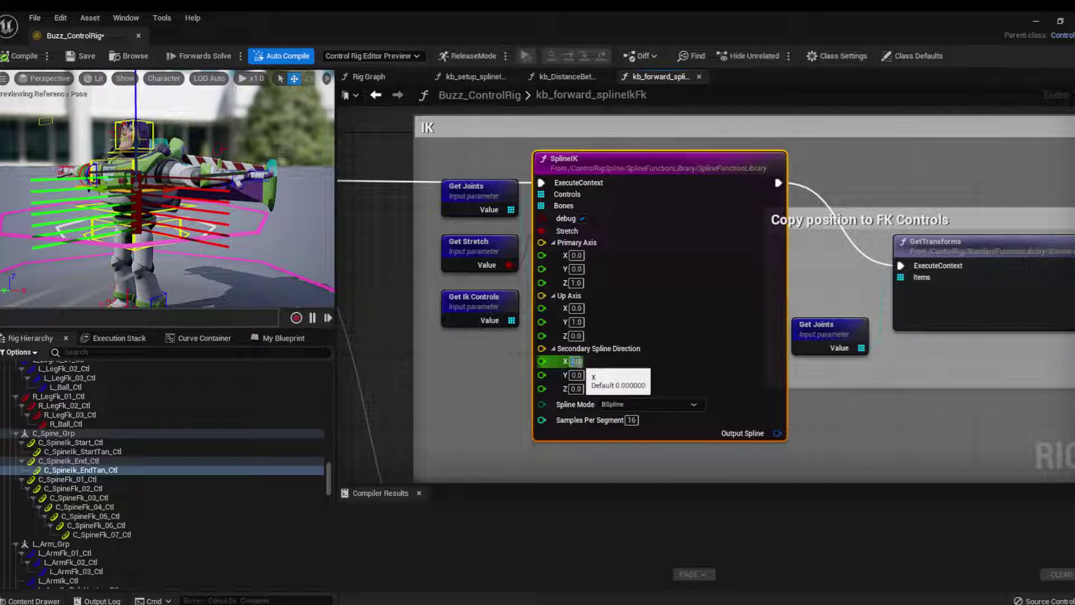
pyautogui.press('Return')
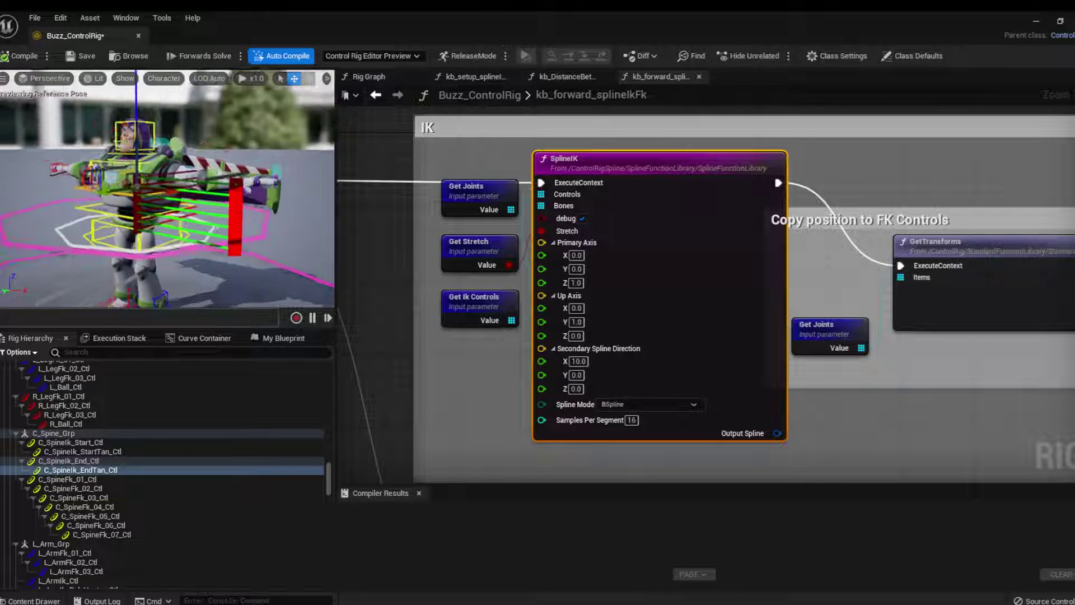
# Restore the SplineIK node's Secondary Spline Direction to X 0 and Y 10
pyautogui.keyDown('alt'); pyautogui.moveTo(147, 150); pyautogui.dragTo(143, 144); pyautogui.keyUp('alt')
pyautogui.click(576, 361)
pyautogui.write('0.')
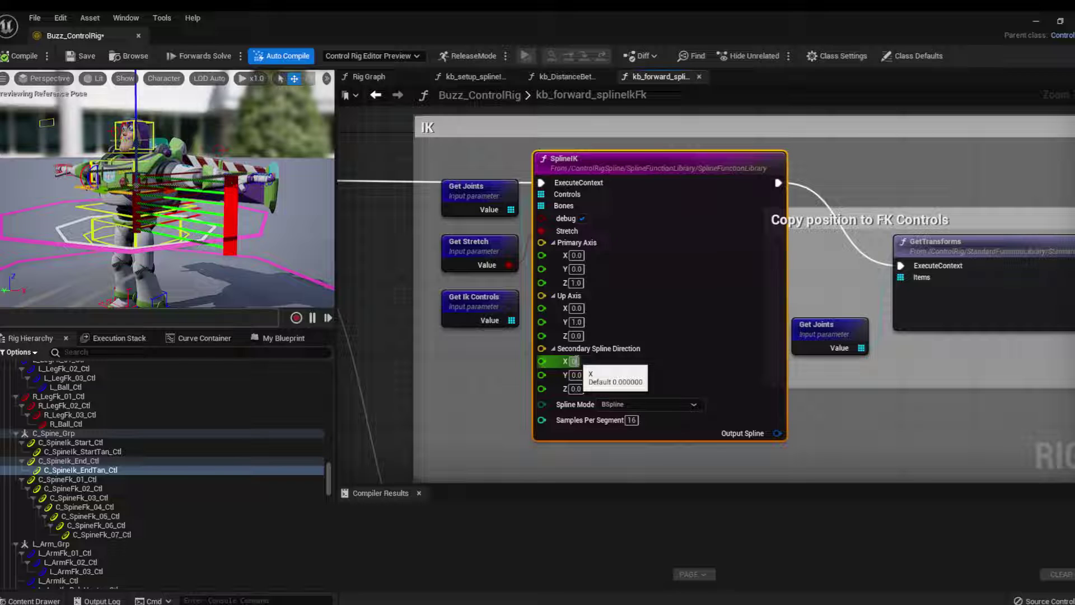
pyautogui.write('0')
pyautogui.press('Return')
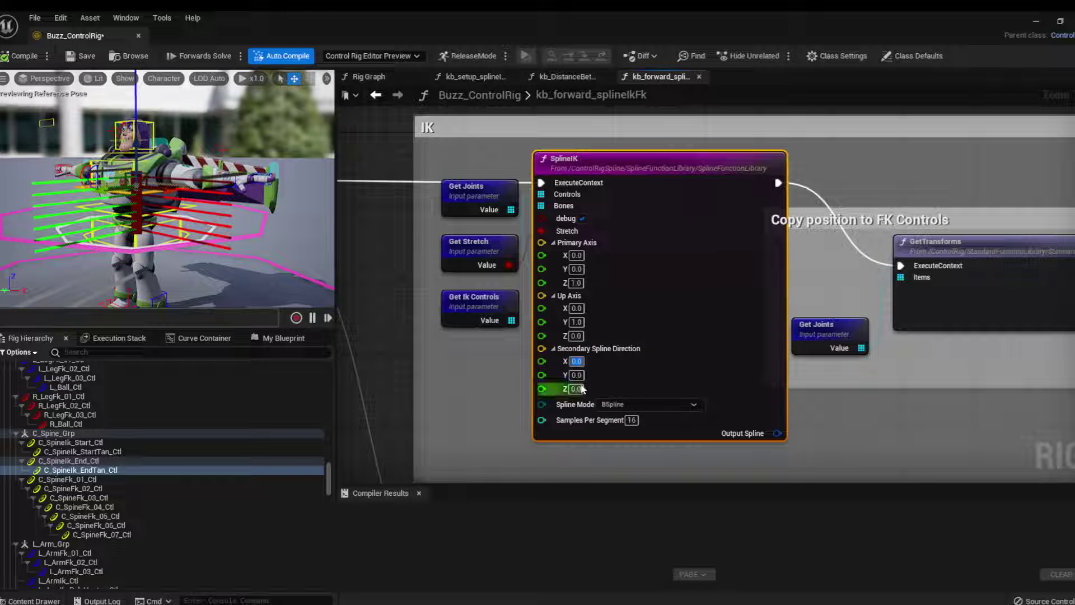
pyautogui.write('10')
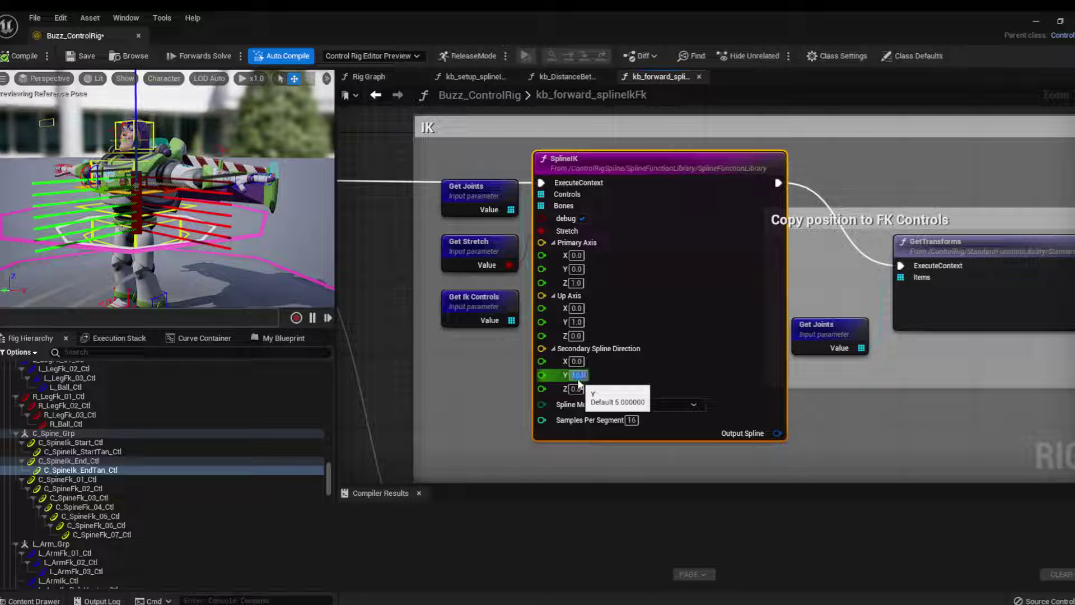
pyautogui.press('Return')
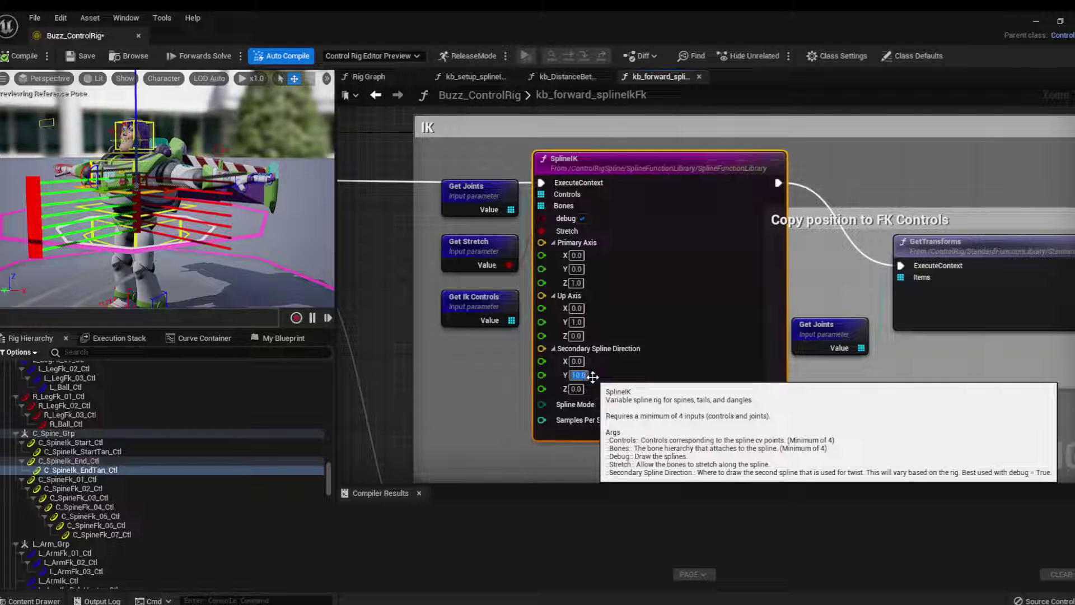
# Try a Secondary Spline Direction Y value of 5, and return it to 10
pyautogui.press('Return')
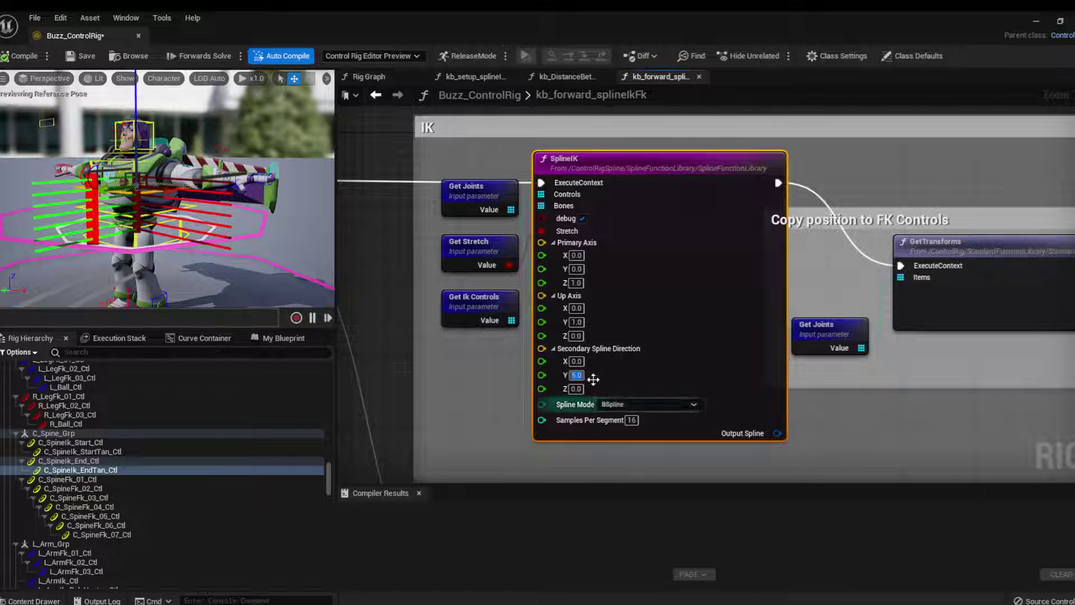
pyautogui.write('10')
pyautogui.press('Return')
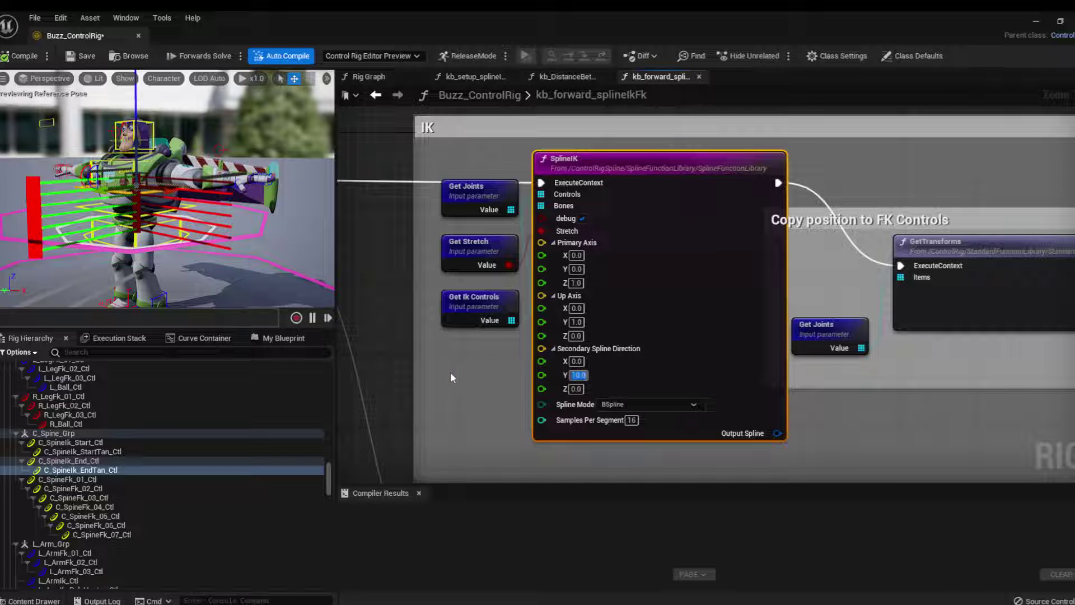
# Examine the primary and secondary debug splines around the character's spine up close and from several angles
pyautogui.scroll(-1, 495, 394)
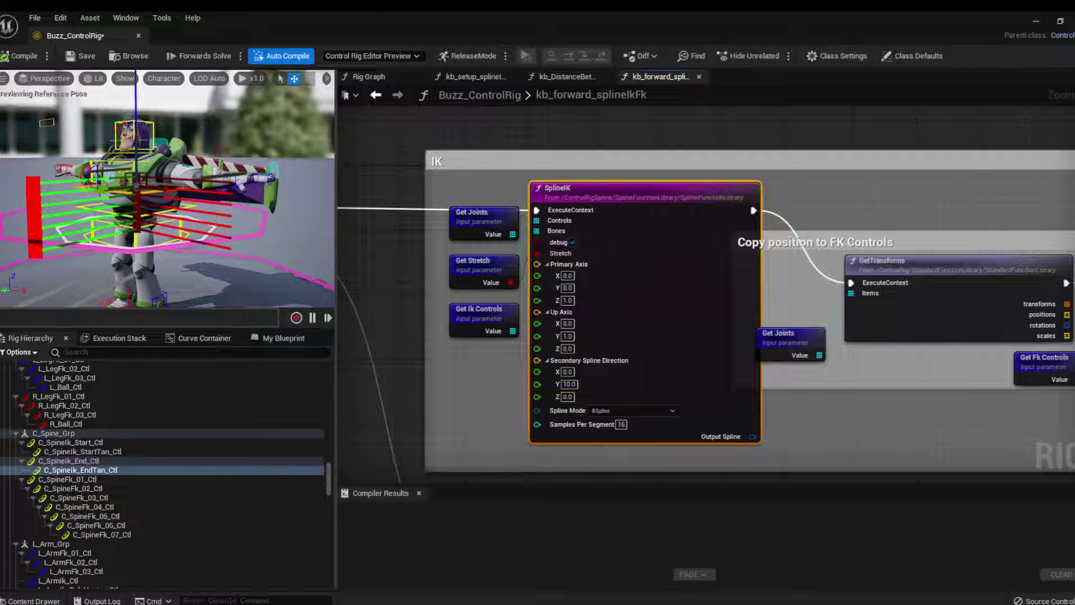
pyautogui.moveTo(146, 236)
pyautogui.keyDown('alt'); pyautogui.mouseDown()
pyautogui.moveTo(185, 238)
pyautogui.moveTo(146, 236)
pyautogui.mouseUp(); pyautogui.keyUp('alt')
pyautogui.moveTo(146, 241)
pyautogui.keyDown('alt'); pyautogui.mouseDown(button='right')
pyautogui.moveTo(194, 240)
pyautogui.moveTo(152, 240)
pyautogui.mouseUp(button='right'); pyautogui.keyUp('alt')
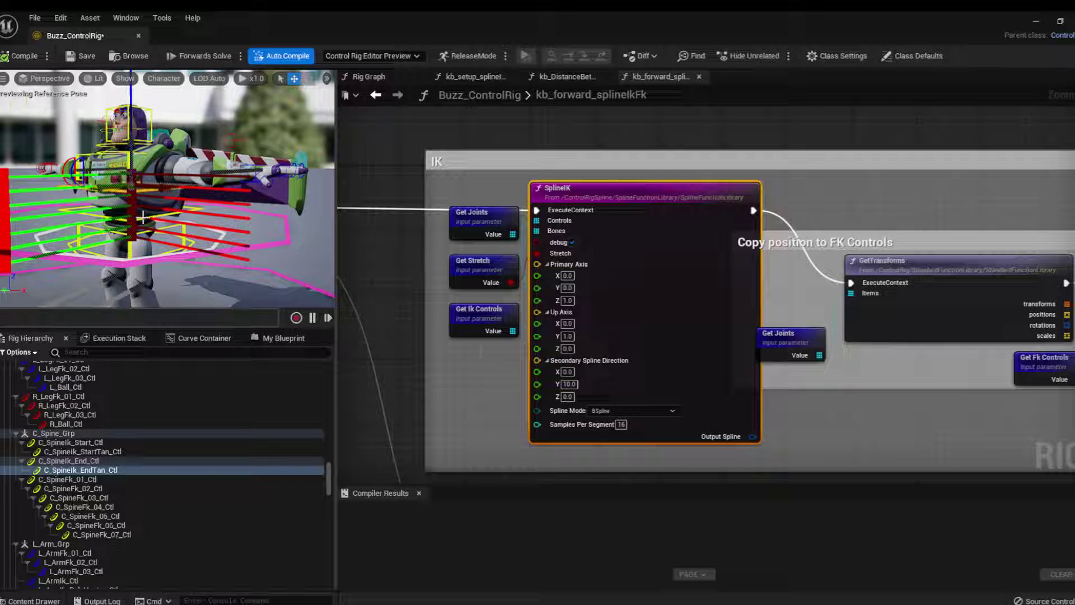
pyautogui.moveTo(135, 220)
pyautogui.keyDown('alt'); pyautogui.mouseDown()
pyautogui.moveTo(179, 225)
pyautogui.moveTo(118, 210)
pyautogui.mouseUp(); pyautogui.keyUp('alt')
pyautogui.keyDown('alt'); pyautogui.moveTo(118, 211); pyautogui.dragTo(168, 213, button='right'); pyautogui.keyUp('alt')
pyautogui.keyDown('alt'); pyautogui.moveTo(168, 212); pyautogui.dragTo(134, 208); pyautogui.keyUp('alt')
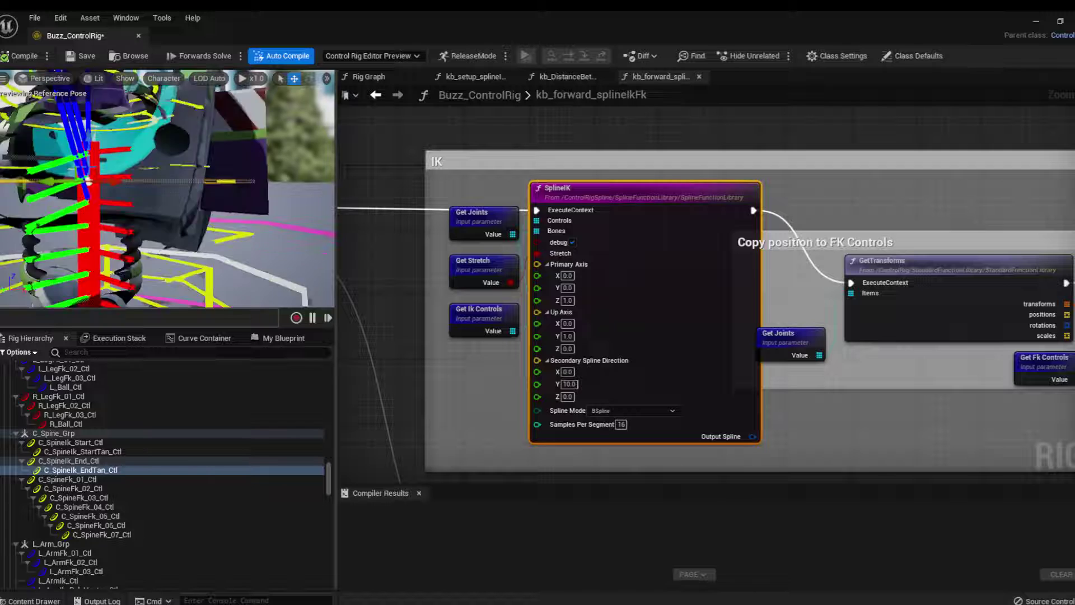
pyautogui.keyDown('alt'); pyautogui.moveTo(134, 208); pyautogui.dragTo(95, 211, button='right'); pyautogui.keyUp('alt')
pyautogui.keyDown('alt'); pyautogui.moveTo(95, 211); pyautogui.dragTo(179, 214); pyautogui.keyUp('alt')
pyautogui.moveTo(180, 214)
pyautogui.keyDown('alt'); pyautogui.mouseDown(button='right')
pyautogui.moveTo(135, 213)
pyautogui.moveTo(184, 213)
pyautogui.moveTo(162, 212)
pyautogui.mouseUp(button='right'); pyautogui.keyUp('alt')
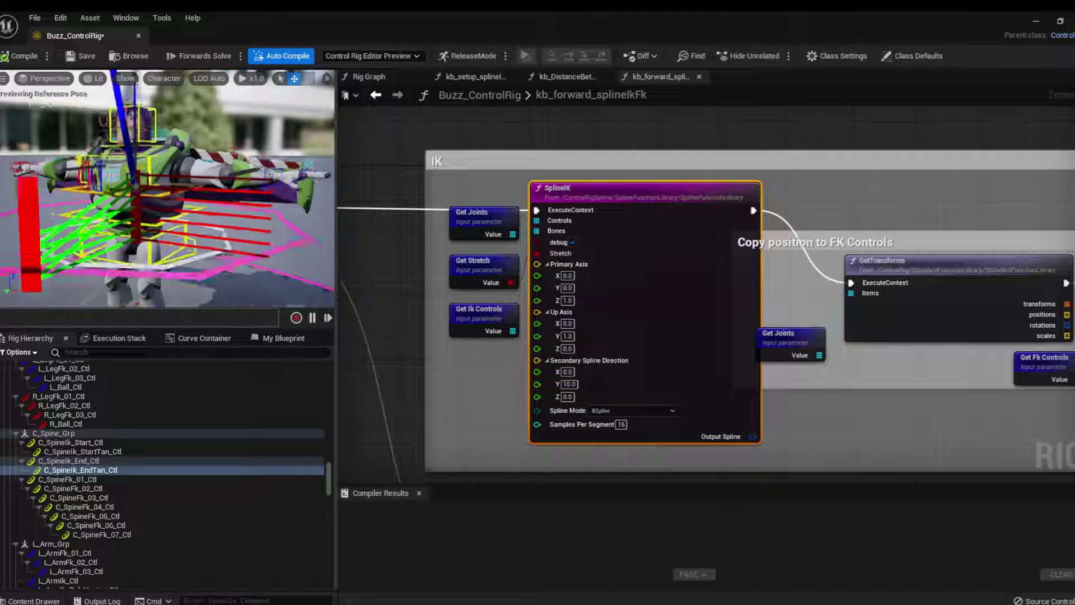
pyautogui.moveTo(180, 207); pyautogui.dragTo(150, 190)
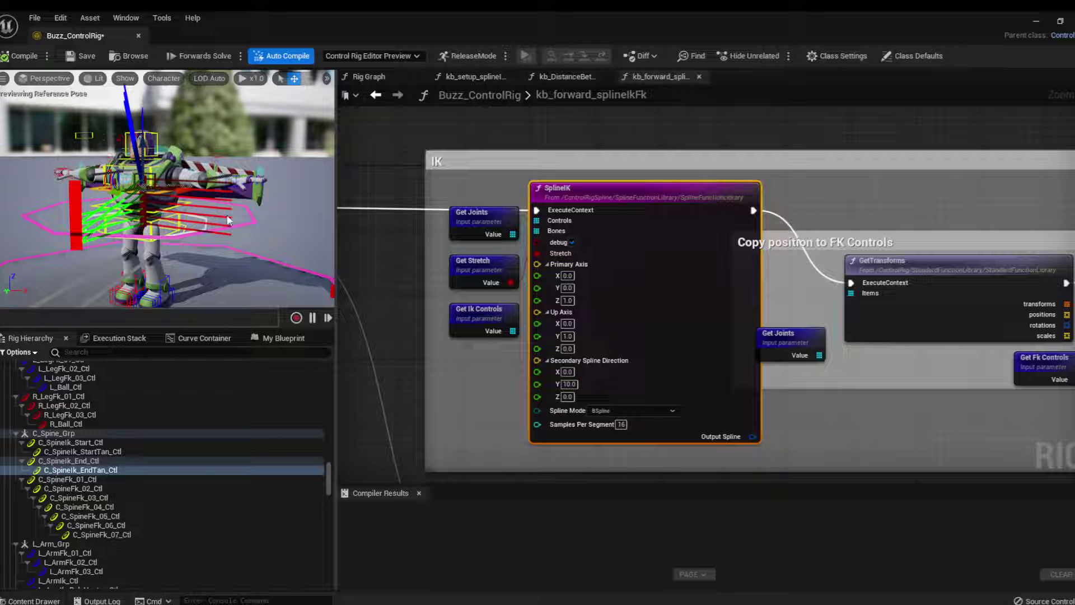